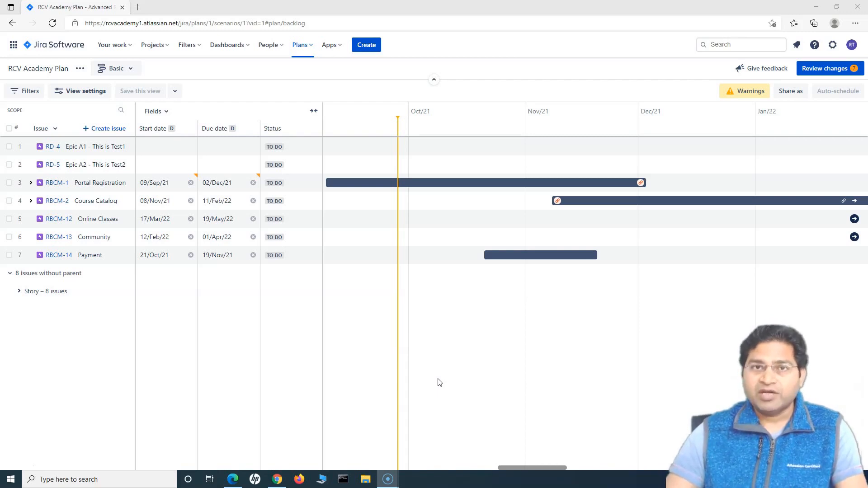
pyautogui.click(429, 378)
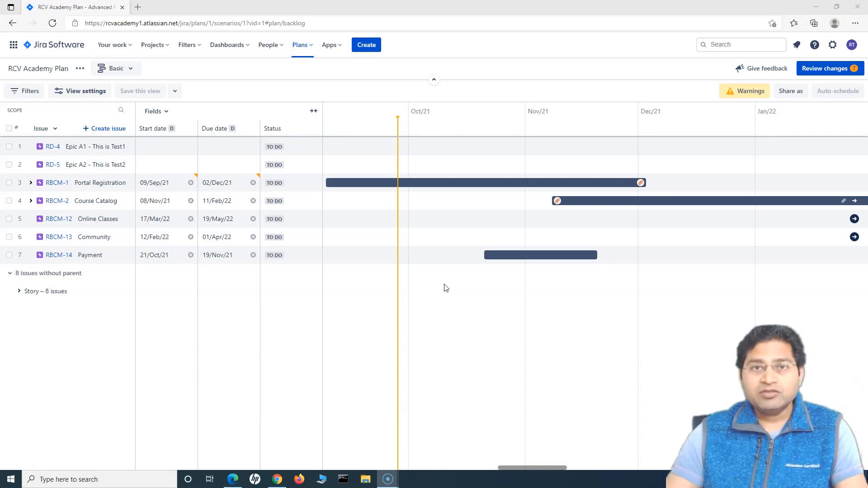
pyautogui.click(432, 270)
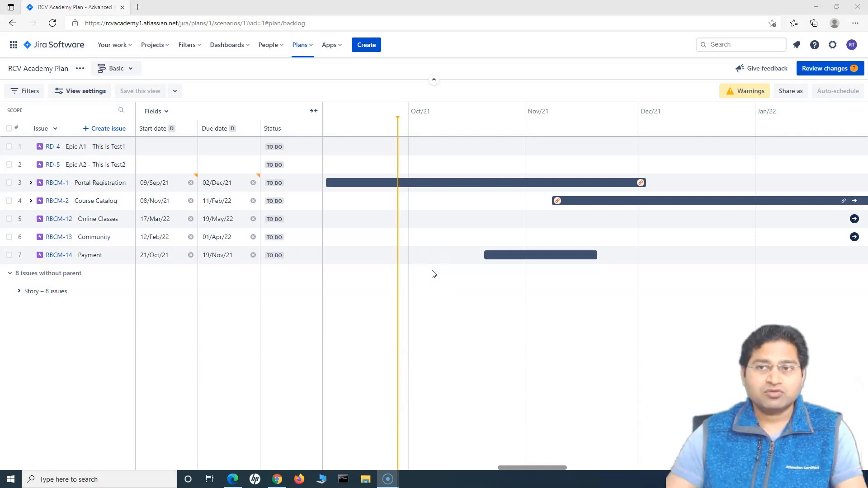
# Rename the plan to "RCV Academy Plan1".
pyautogui.click(39, 67)
pyautogui.moveTo(66, 70); pyautogui.dragTo(11, 69)
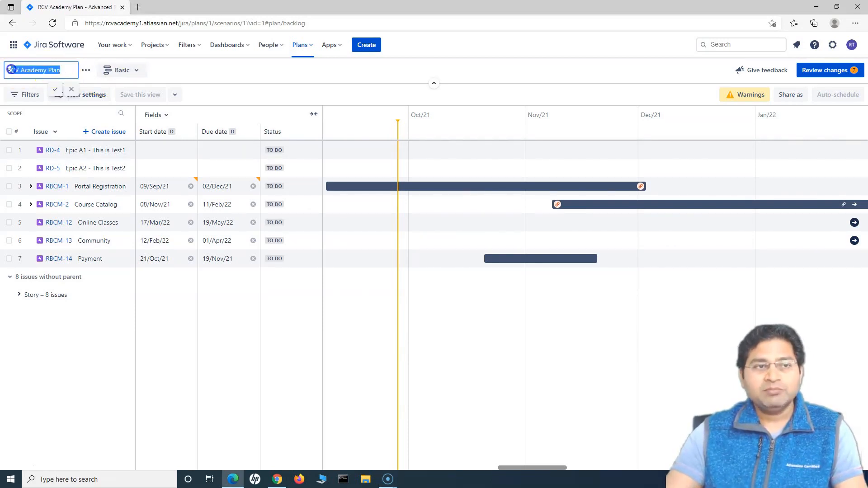
pyautogui.click(64, 70)
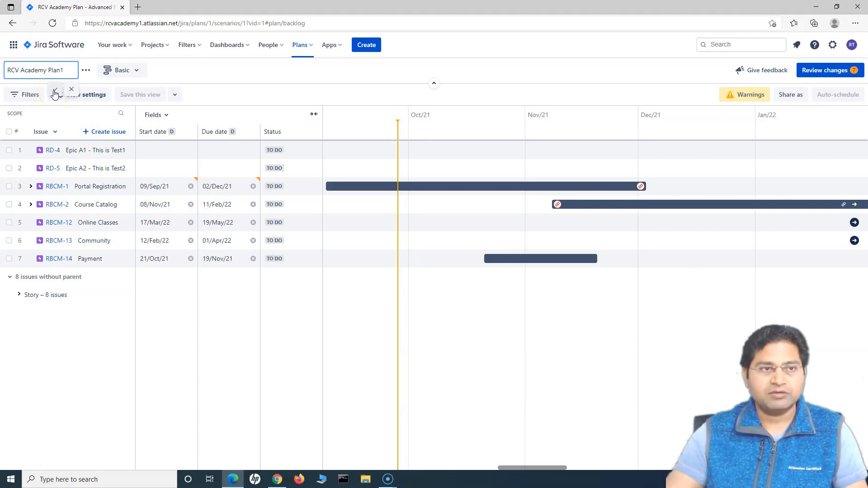
pyautogui.click(54, 94)
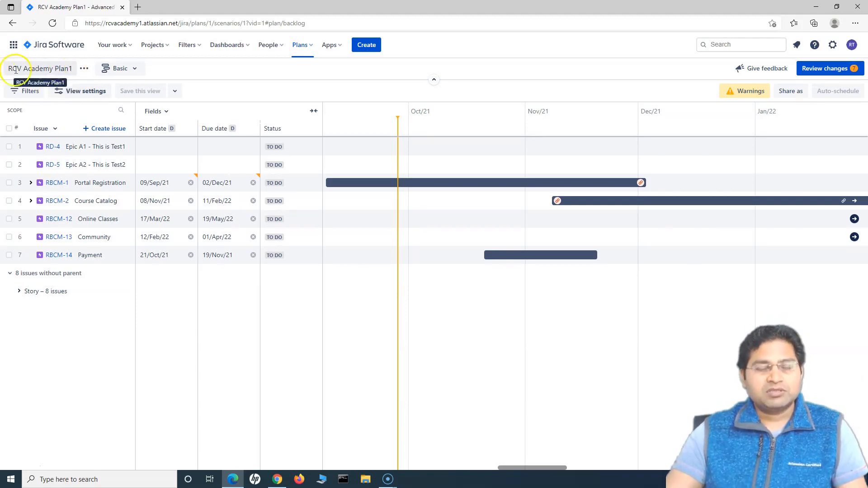
# Configure the plan's scheduling to estimate issues in story points, and return to the plan's roadmap.
pyautogui.click(84, 68)
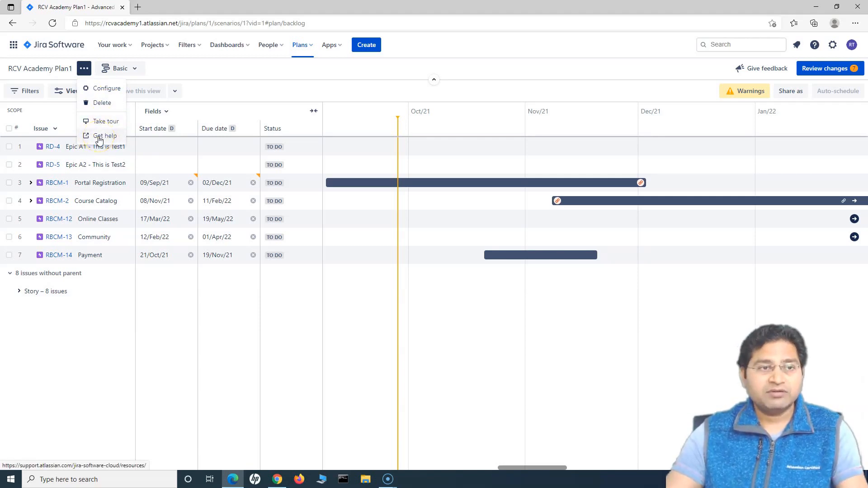
pyautogui.click(107, 88)
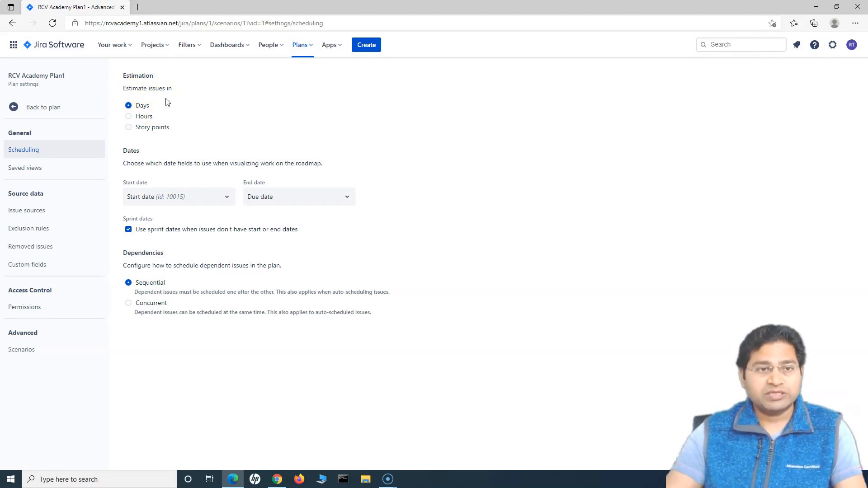
pyautogui.click(129, 128)
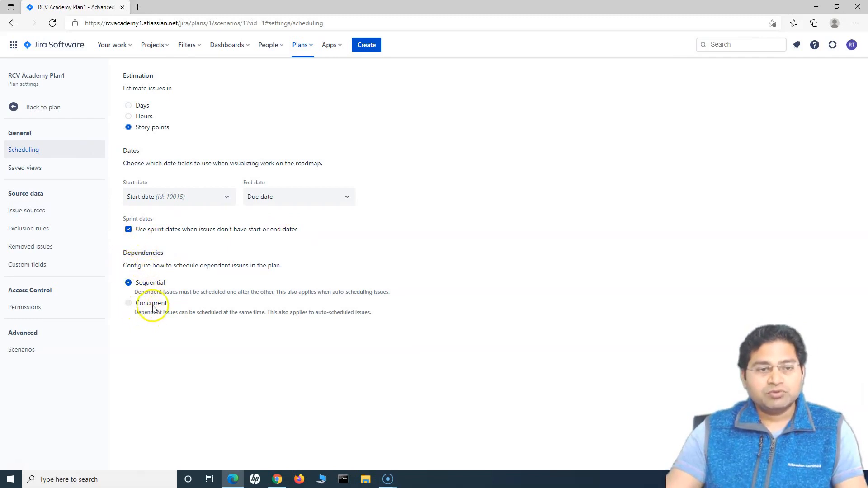
pyautogui.moveTo(128, 266); pyautogui.dragTo(194, 266)
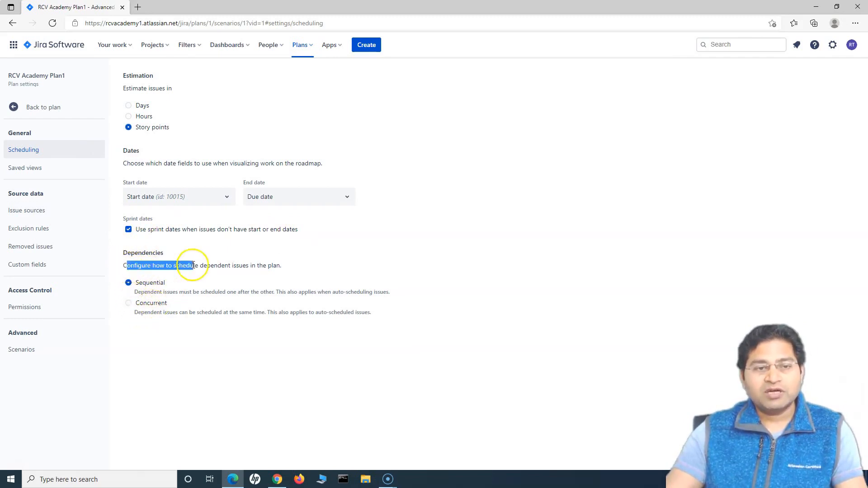
pyautogui.moveTo(284, 266); pyautogui.dragTo(181, 259)
pyautogui.click(181, 258)
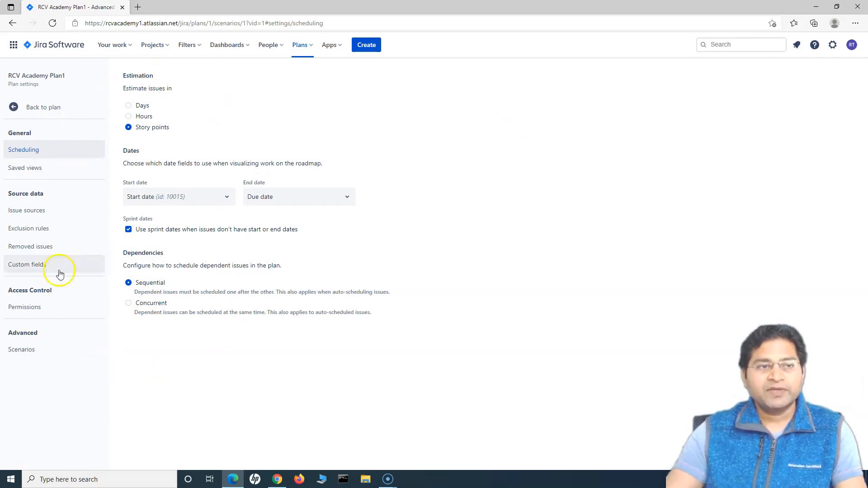
pyautogui.click(15, 108)
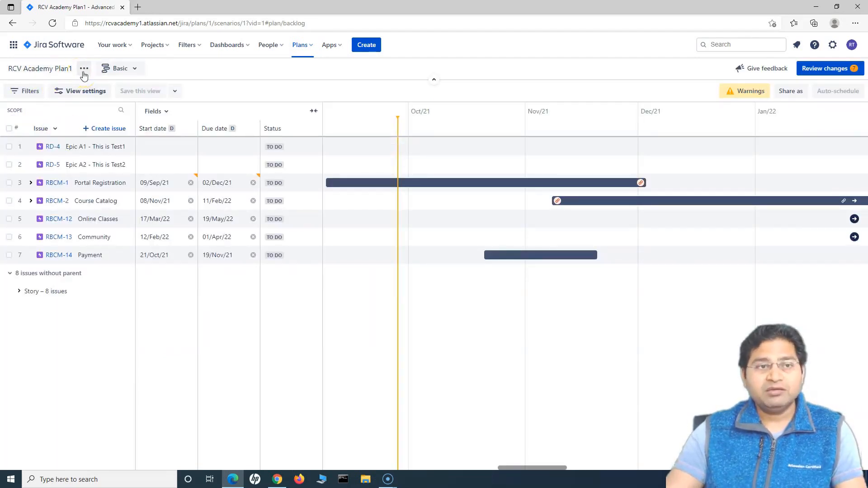
# Review the plan's list of saved views, and return to the roadmap.
pyautogui.click(132, 69)
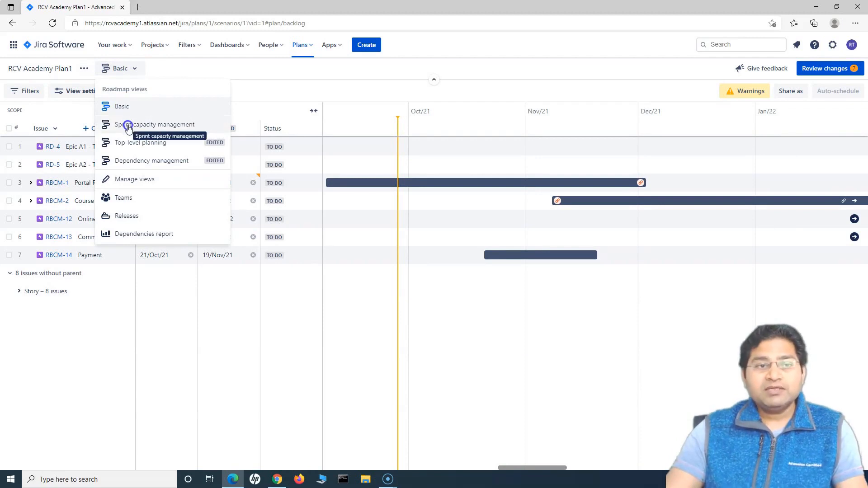
pyautogui.click(135, 179)
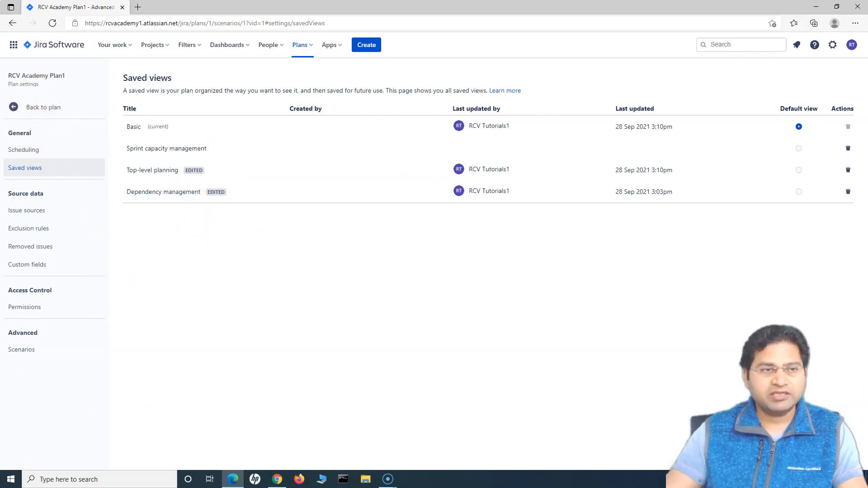
pyautogui.click(10, 107)
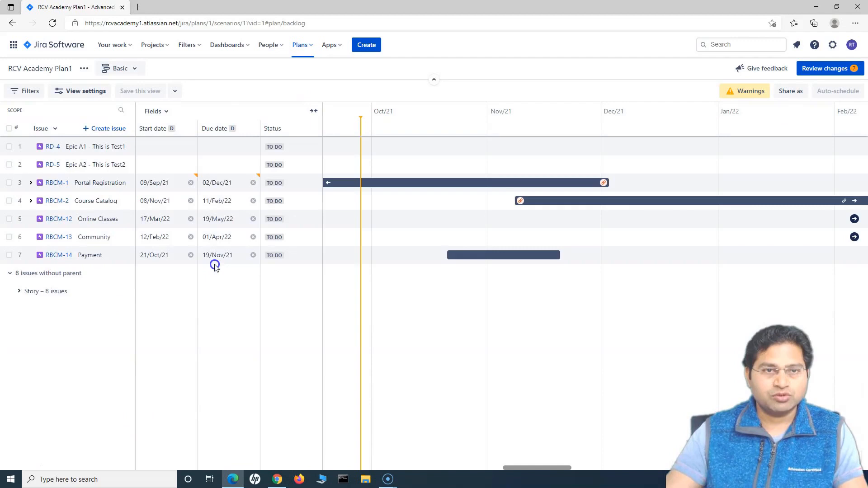
# Switch the roadmap to the Top-level planning view and look through its issues.
pyautogui.click(120, 68)
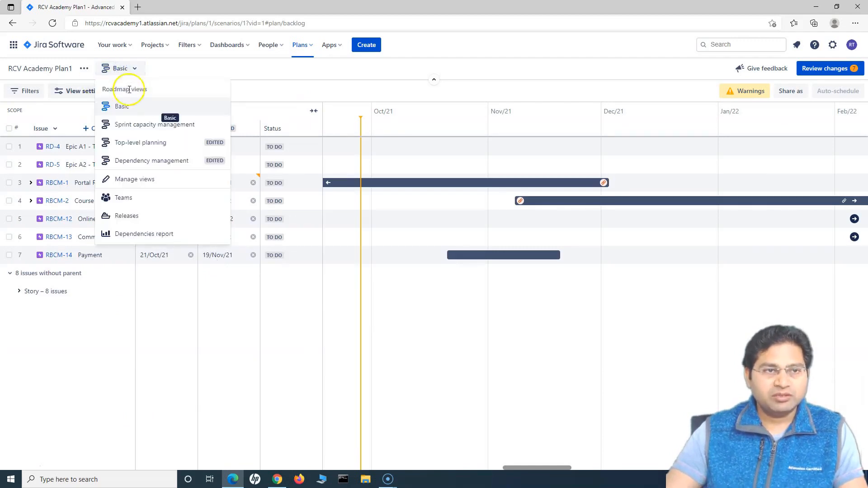
pyautogui.click(152, 145)
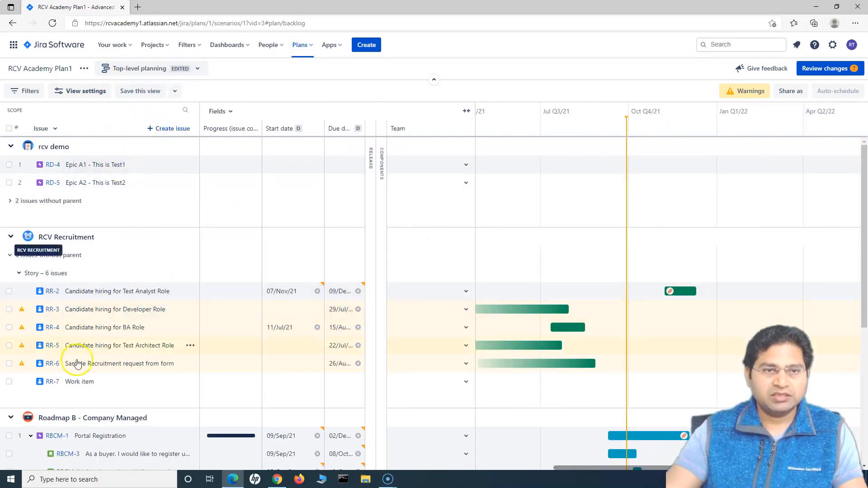
pyautogui.scroll(-5, 89, 363)
# Look at the plan's Teams page and its option for adding a team, and return to the Top-level planning roadmap.
pyautogui.click(145, 68)
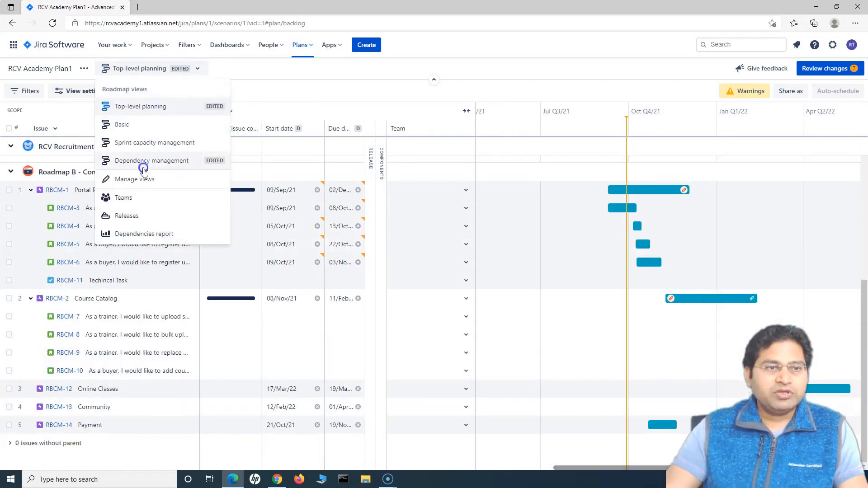
pyautogui.click(143, 200)
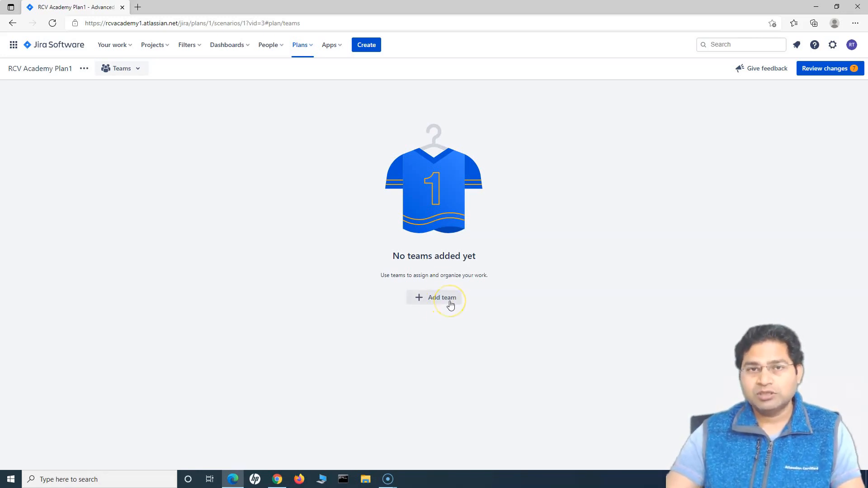
pyautogui.click(431, 298)
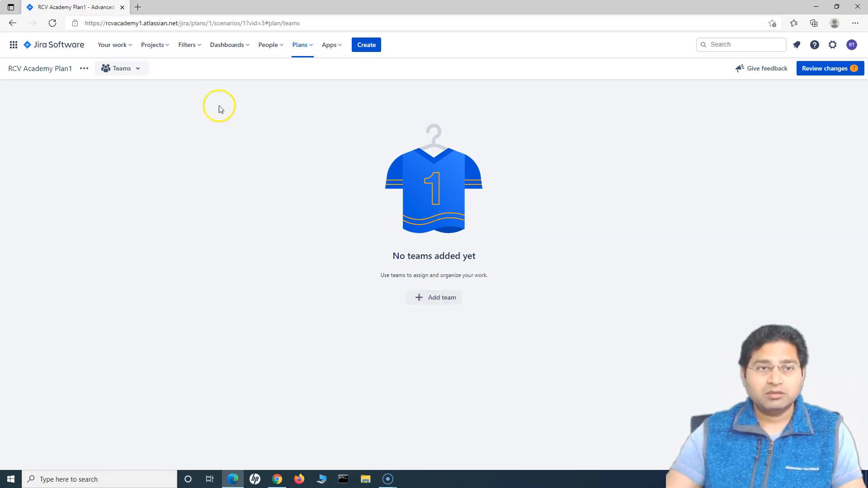
pyautogui.click(12, 23)
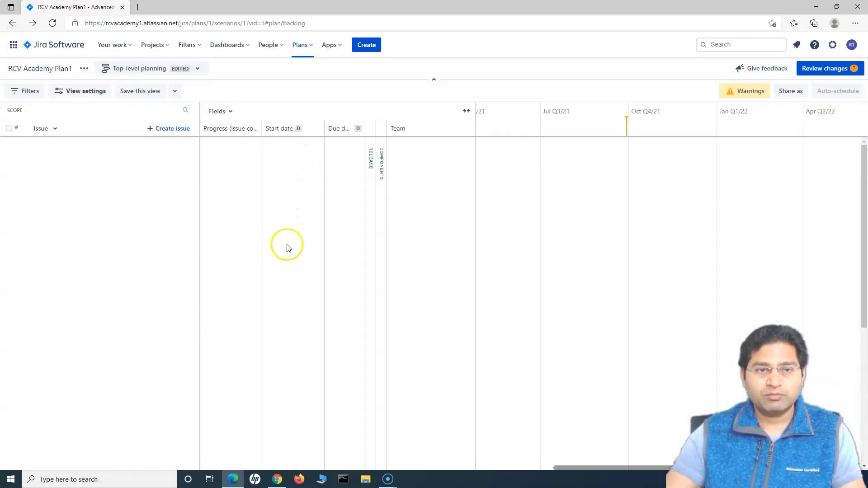
# Examine the roadmap's available filters, including hierarchy, sprints and assignees, without applying any.
pyautogui.click(16, 94)
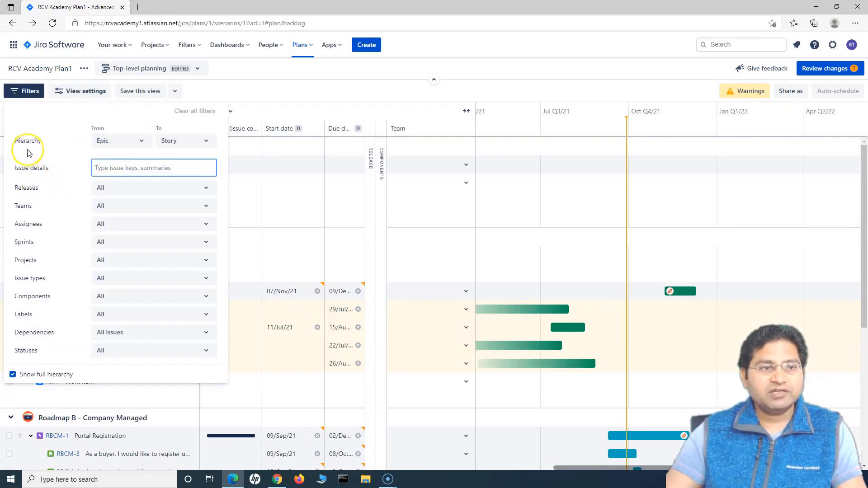
pyautogui.click(135, 141)
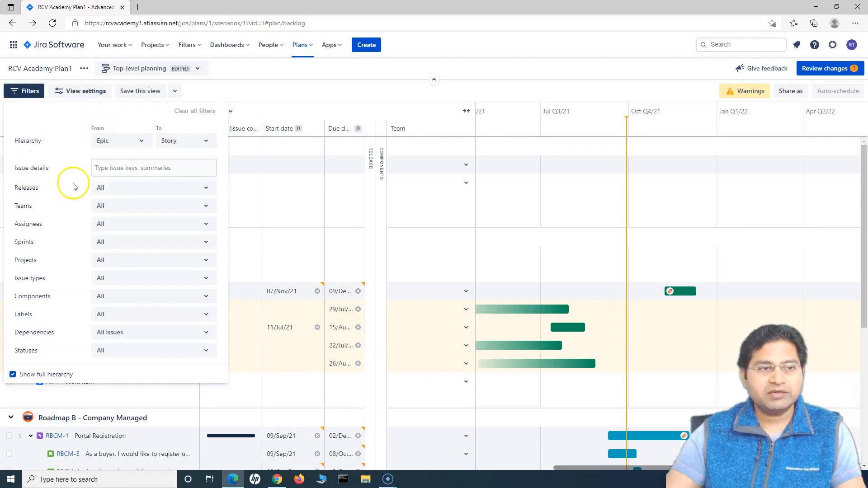
pyautogui.click(105, 244)
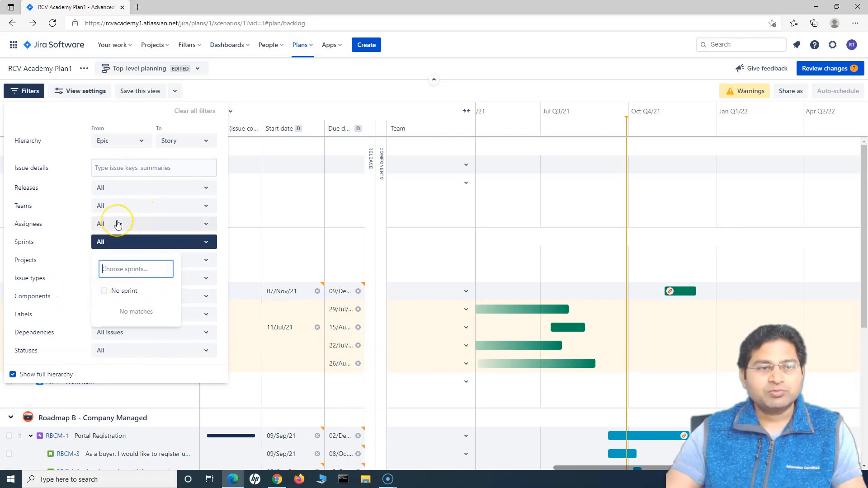
pyautogui.click(118, 225)
pyautogui.click(116, 222)
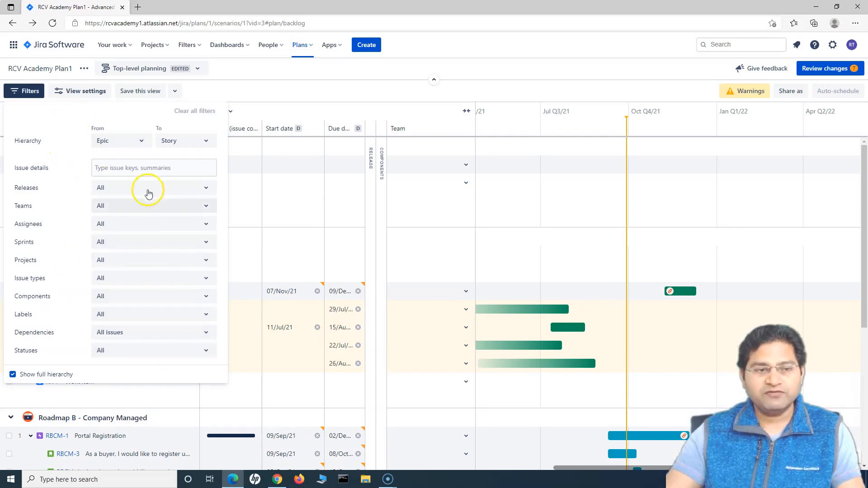
# Try colouring the roadmap bars by None in the view settings, and set the colouring back to Project.
pyautogui.click(87, 91)
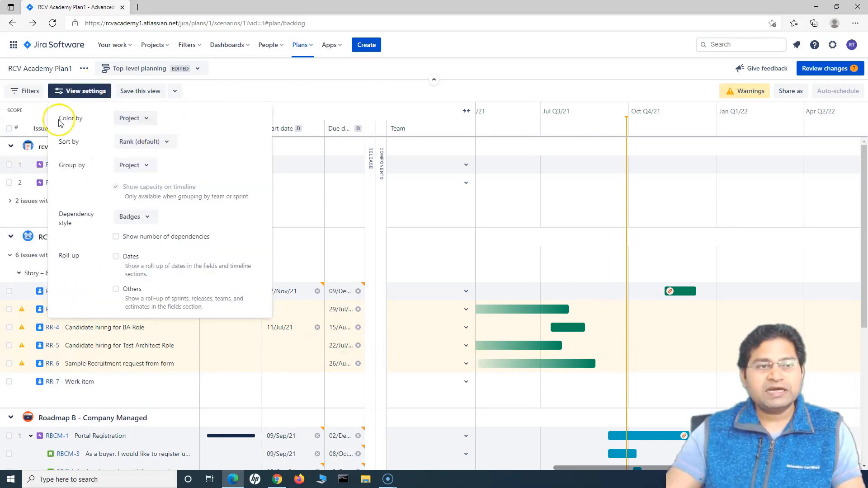
pyautogui.click(142, 119)
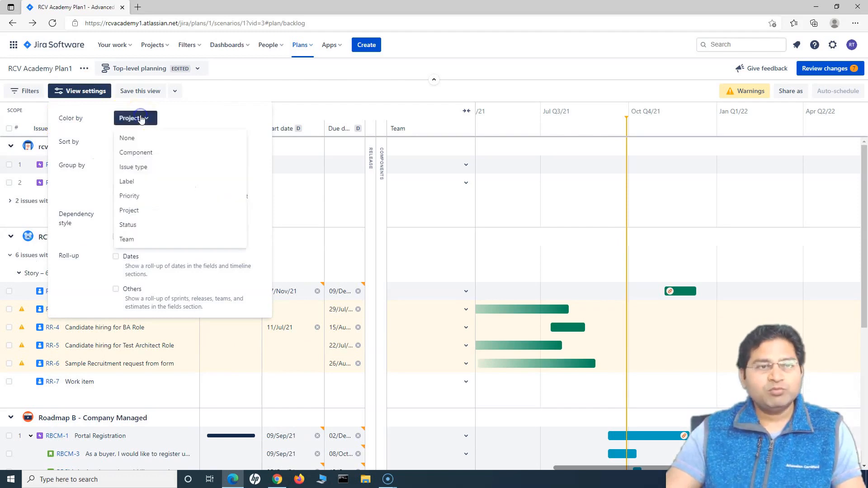
pyautogui.click(140, 136)
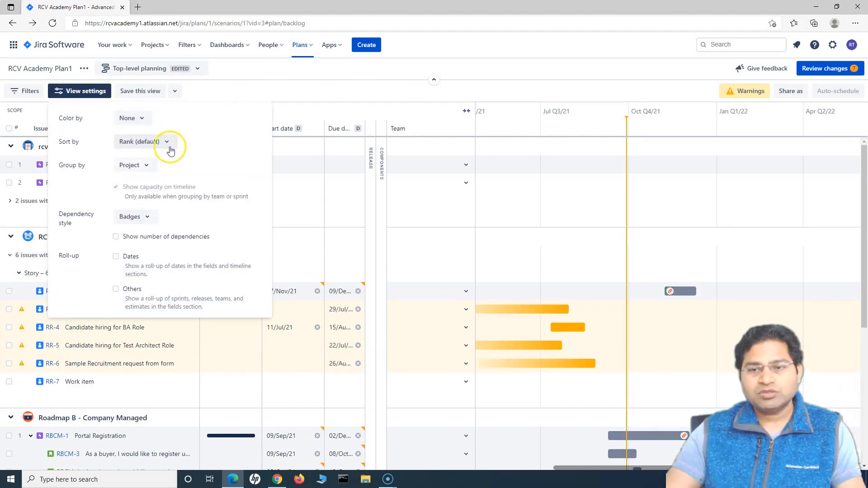
pyautogui.click(137, 122)
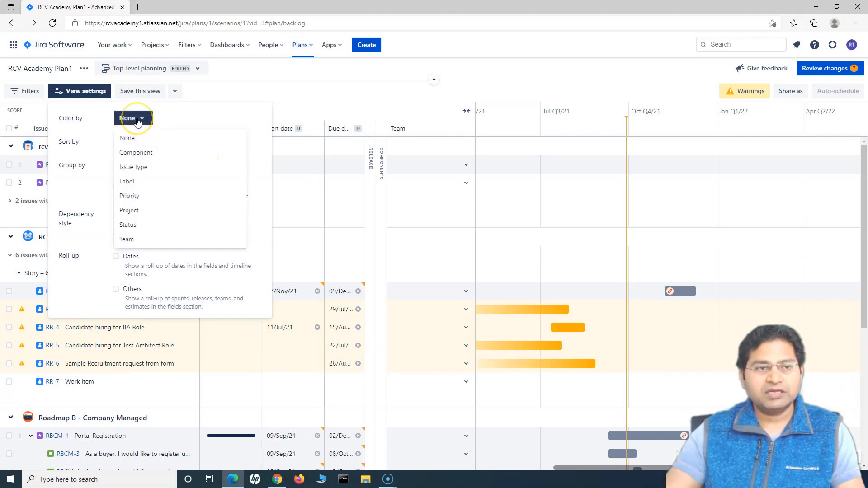
pyautogui.click(140, 212)
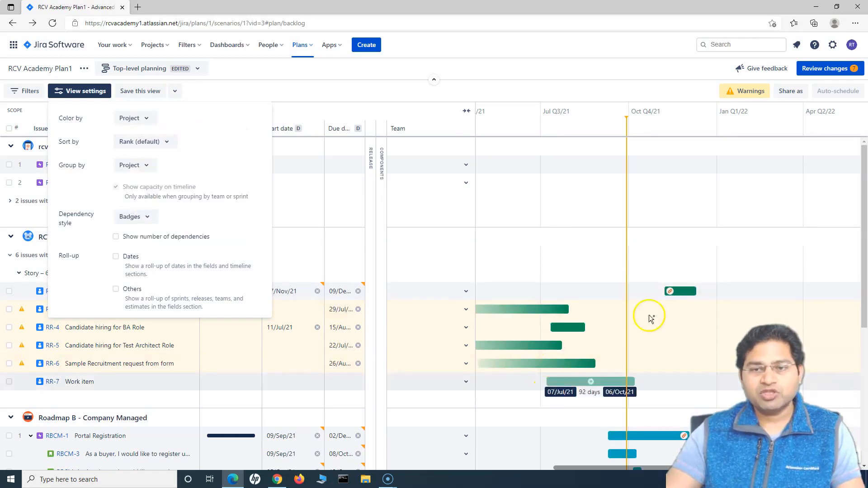
pyautogui.scroll(-2, 502, 348)
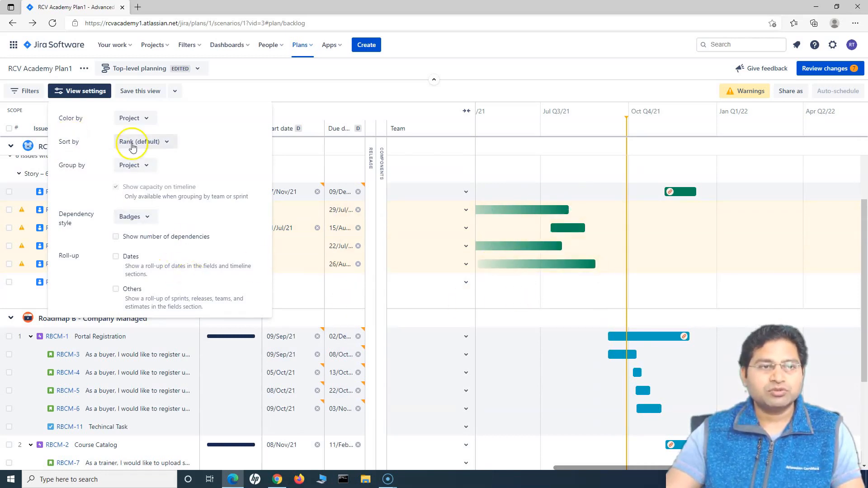
# Look through the sorting and colouring options in the view settings without changing them.
pyautogui.click(154, 145)
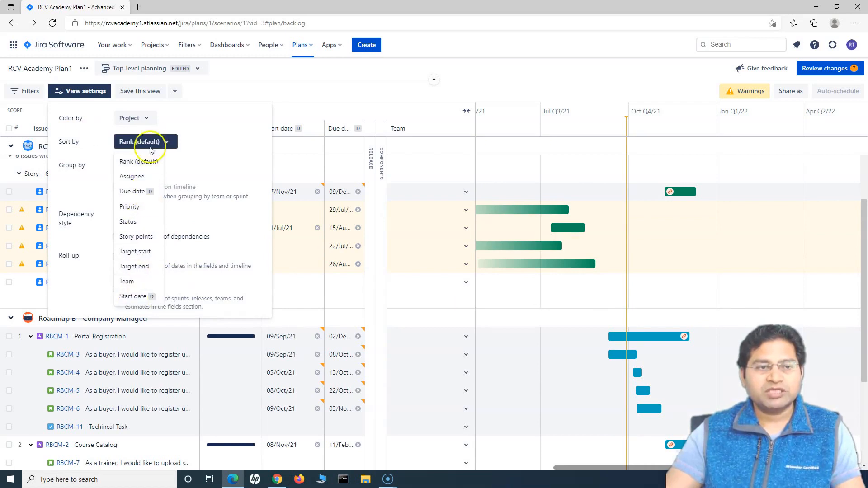
pyautogui.click(226, 123)
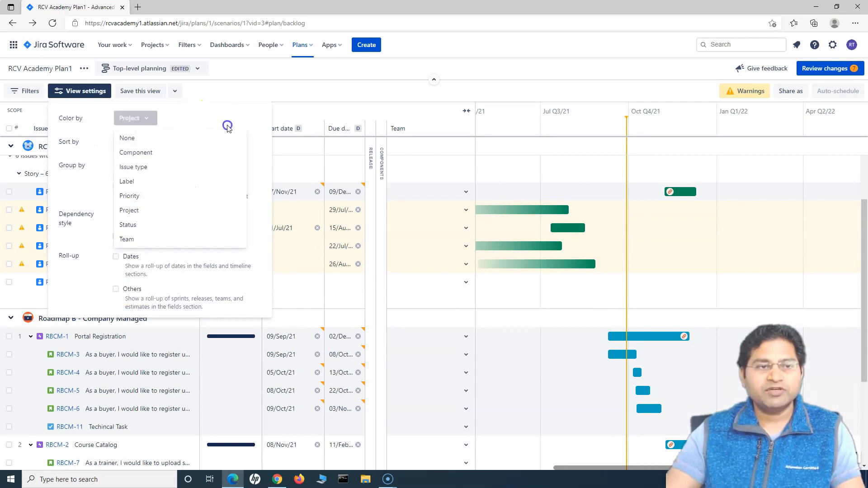
pyautogui.click(87, 170)
# Try grouping the roadmap issues by Assignee, and set the grouping back to Project.
pyautogui.click(140, 166)
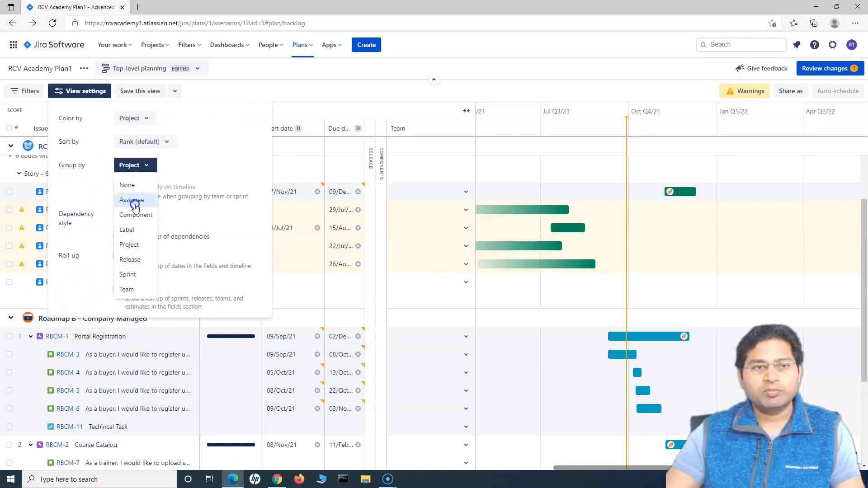
pyautogui.click(133, 201)
pyautogui.click(143, 166)
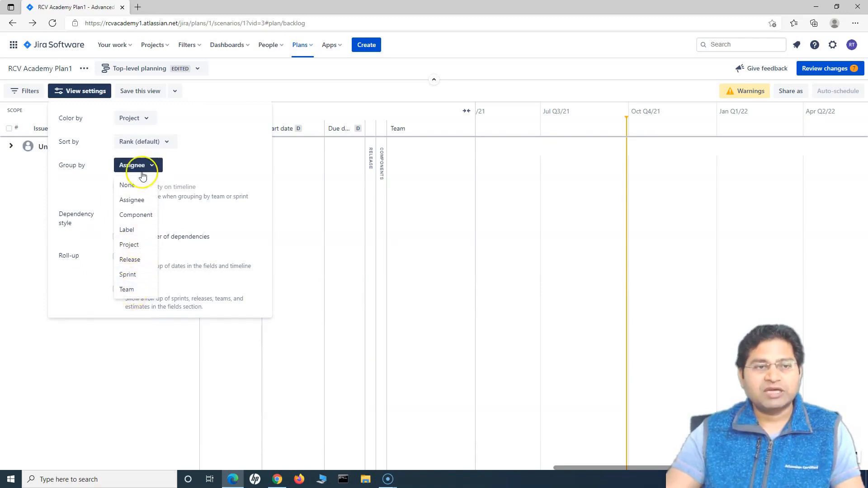
pyautogui.click(138, 245)
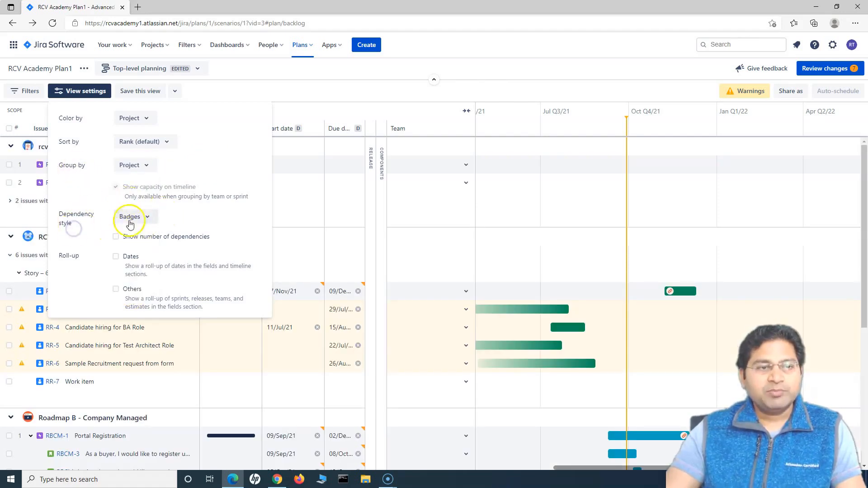
# Set the dependency style to Lines and view the dependency between Portal Registration and Course Catalog on the timeline.
pyautogui.click(141, 221)
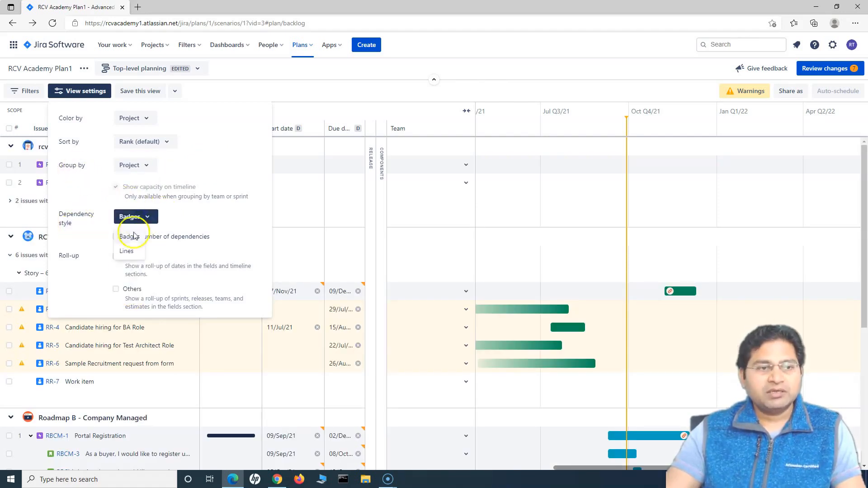
pyautogui.click(131, 254)
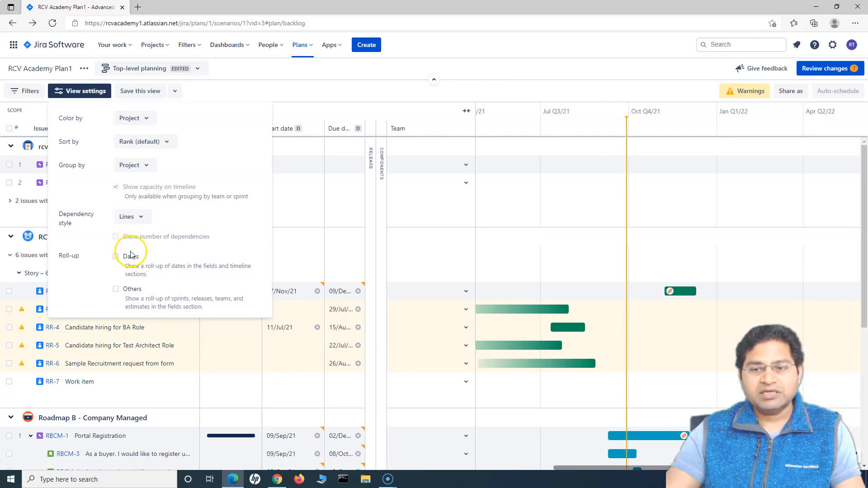
pyautogui.moveTo(864, 150); pyautogui.dragTo(865, 256)
pyautogui.scroll(5, 865, 256)
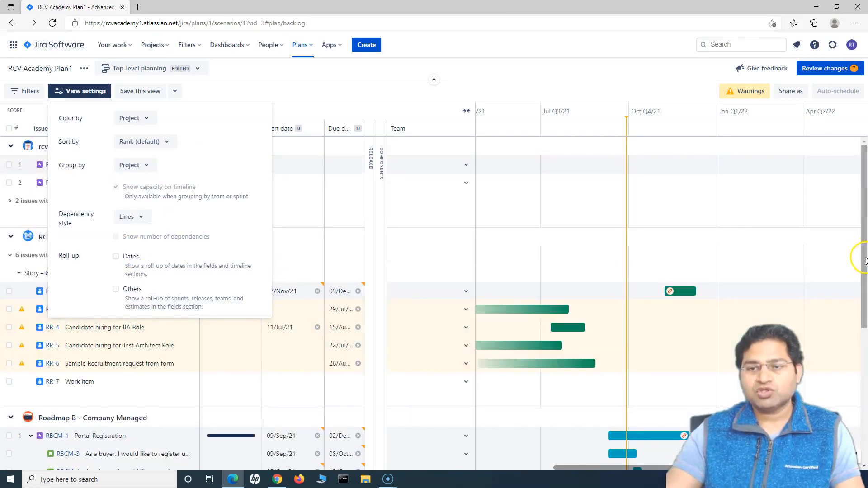
pyautogui.scroll(-1, 858, 265)
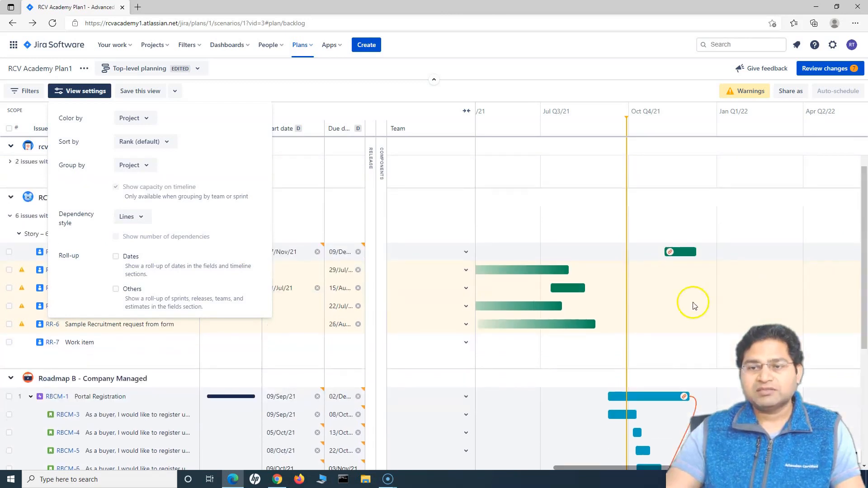
pyautogui.scroll(-4, 656, 366)
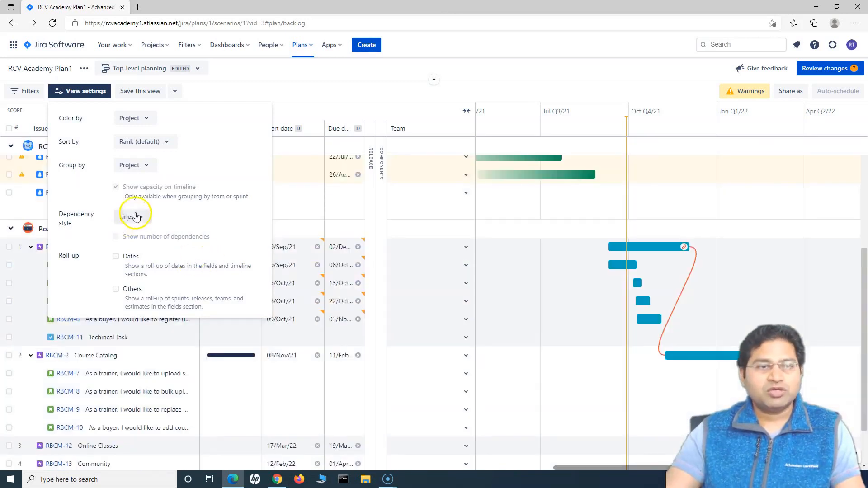
# Try the Badges dependency style for comparison, and set the style back to Lines.
pyautogui.click(131, 217)
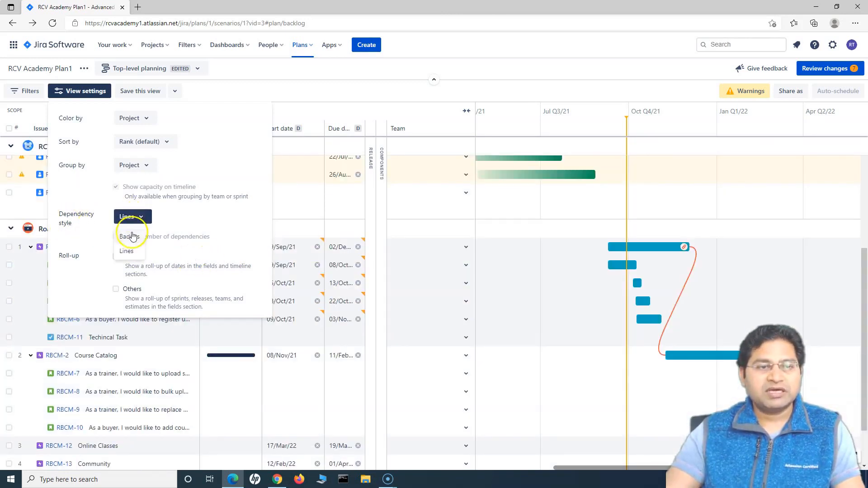
pyautogui.click(130, 237)
pyautogui.click(133, 218)
pyautogui.click(128, 246)
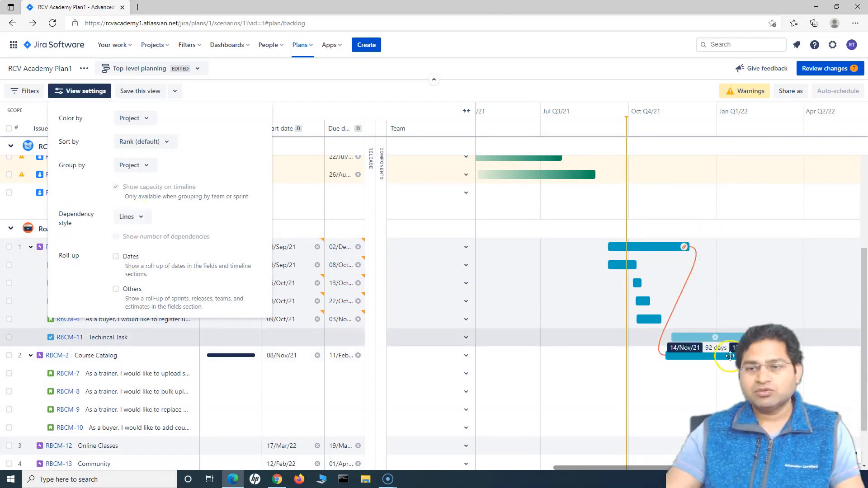
# Turn on the Dates roll-up and clear Portal Registration's start and due dates so they roll up from its child issues.
pyautogui.click(116, 257)
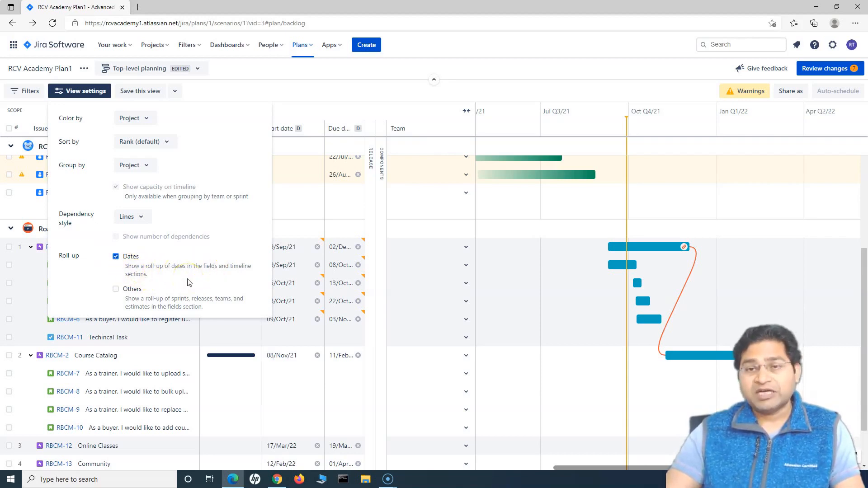
pyautogui.click(310, 209)
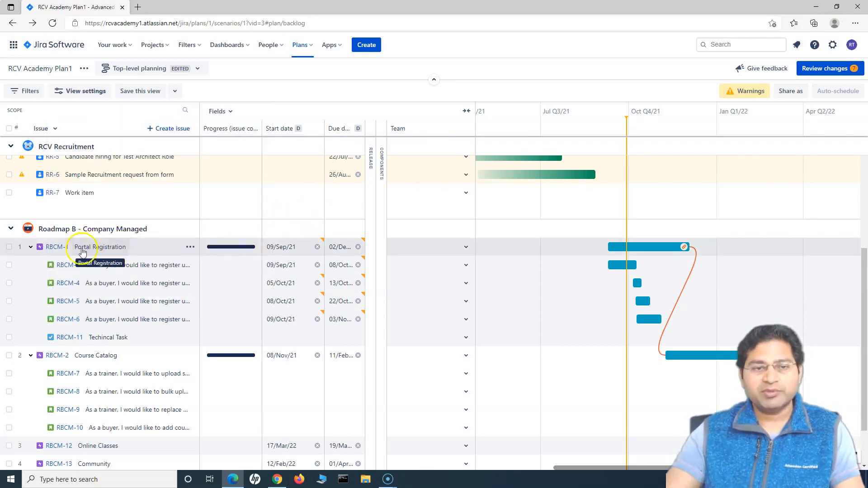
pyautogui.click(317, 246)
pyautogui.click(358, 247)
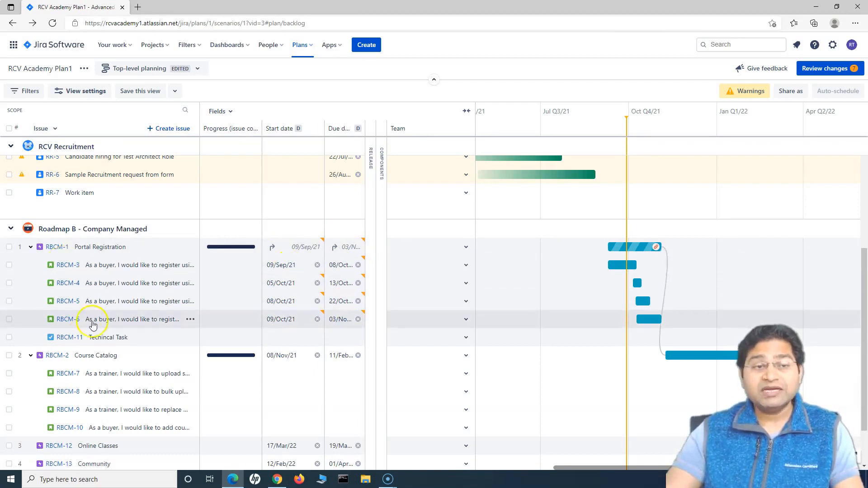
pyautogui.moveTo(629, 246)
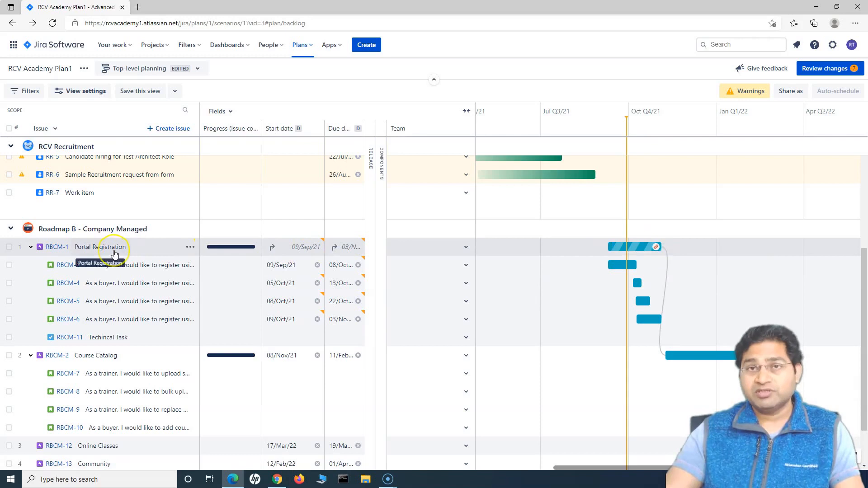
pyautogui.moveTo(598, 247)
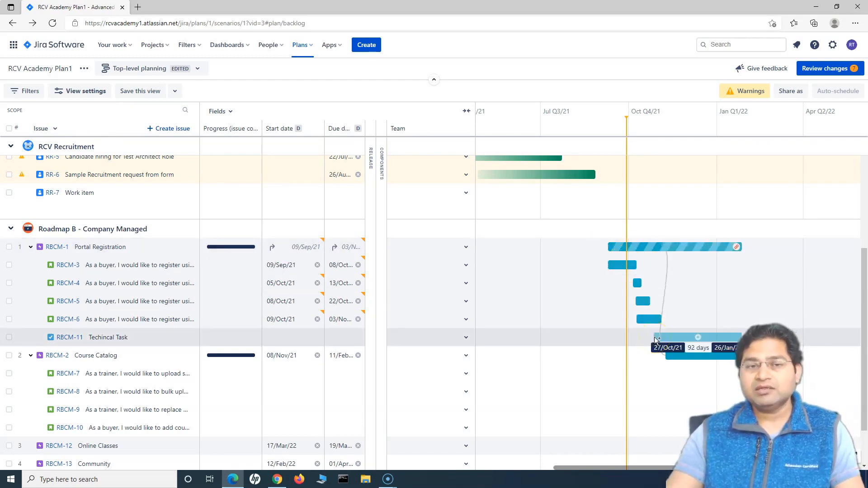
pyautogui.click(655, 340)
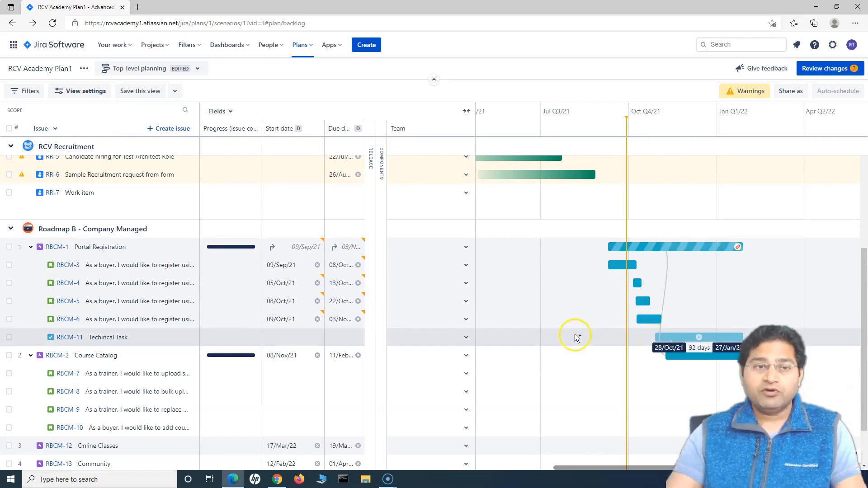
# Check the remaining roll-up options, and save the current roadmap configuration as a new view titled "new view".
pyautogui.click(104, 95)
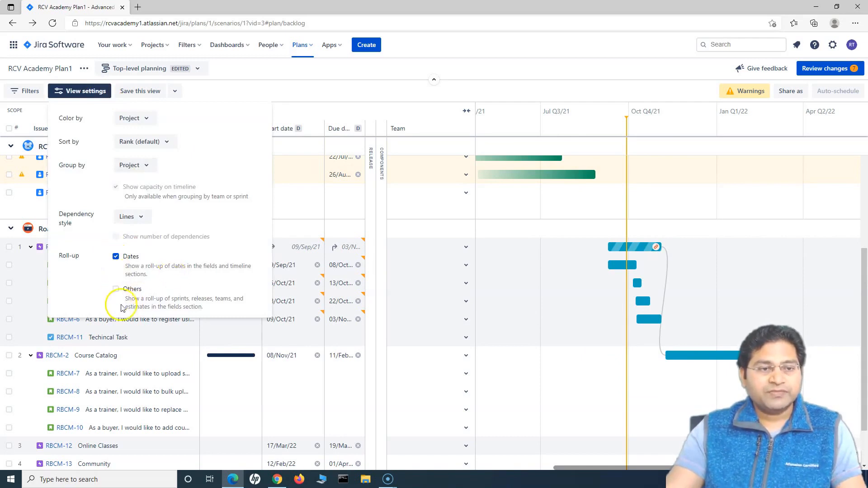
pyautogui.click(228, 95)
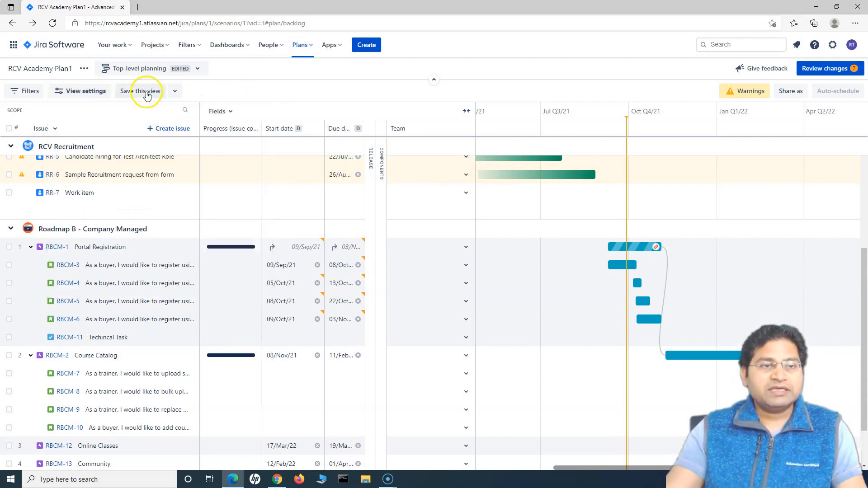
pyautogui.click(175, 92)
pyautogui.click(139, 116)
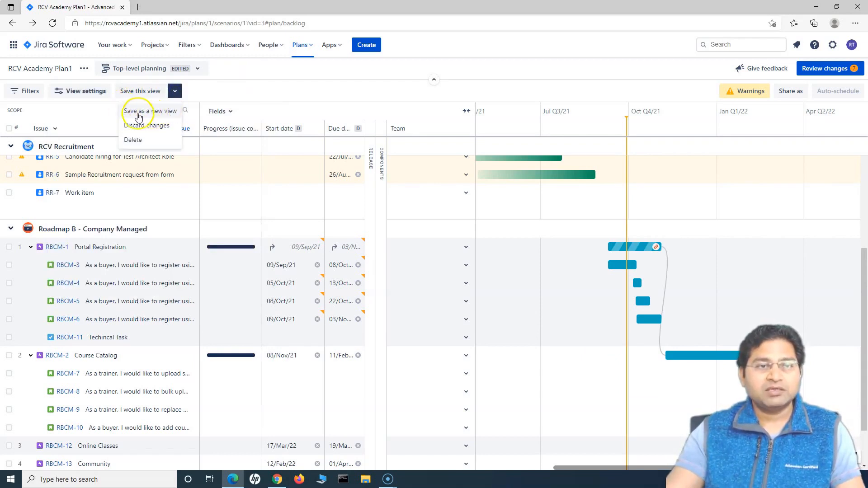
pyautogui.click(166, 114)
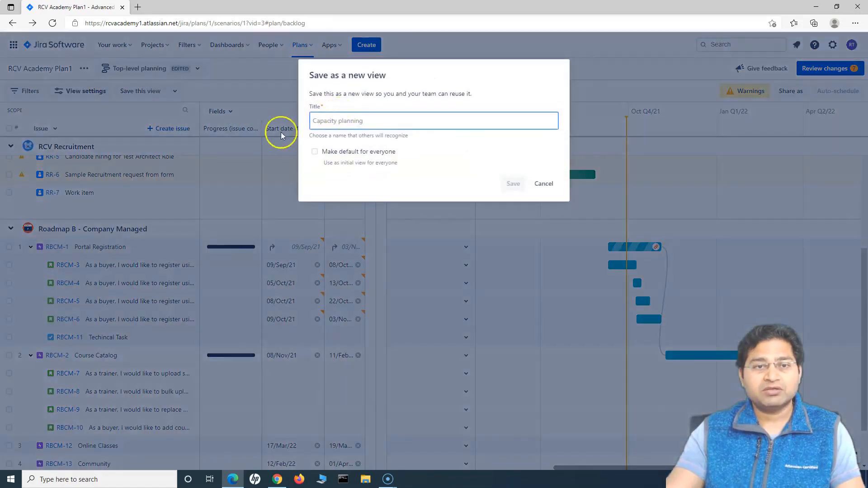
pyautogui.write('ne')
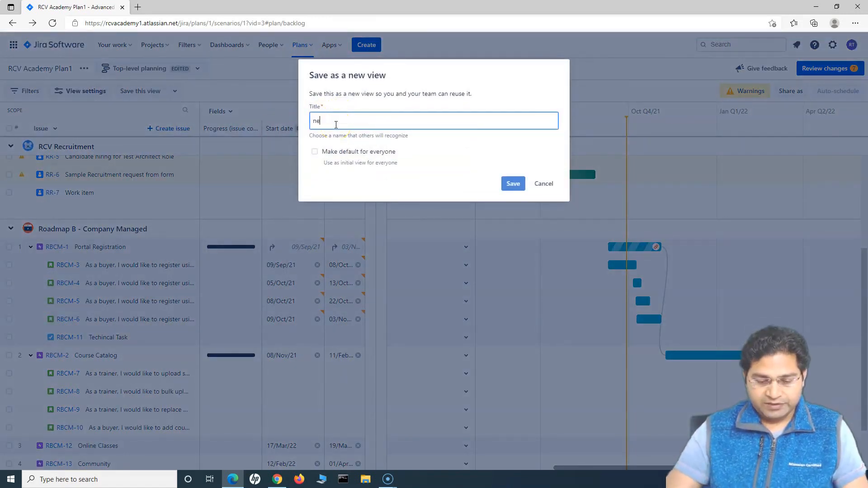
pyautogui.write('w view')
pyautogui.click(516, 182)
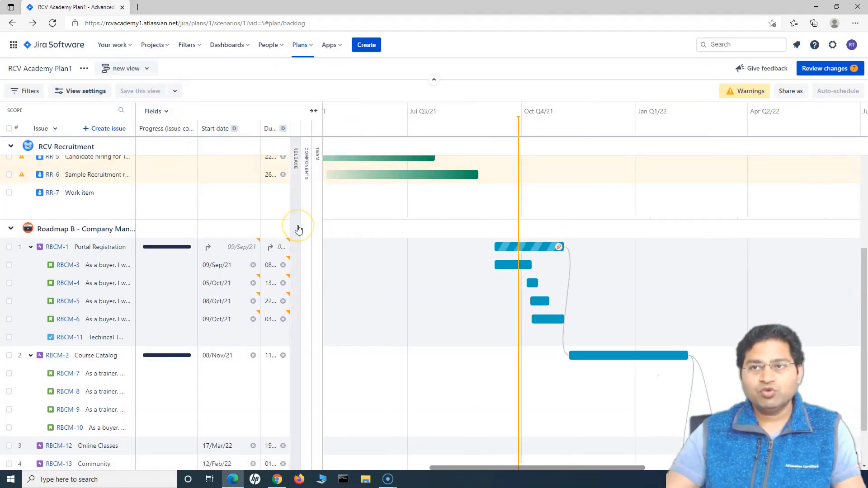
# Check the saved view's options and the list of roadmap views, and switch to Top-level planning.
pyautogui.click(175, 92)
pyautogui.click(175, 92)
pyautogui.click(135, 70)
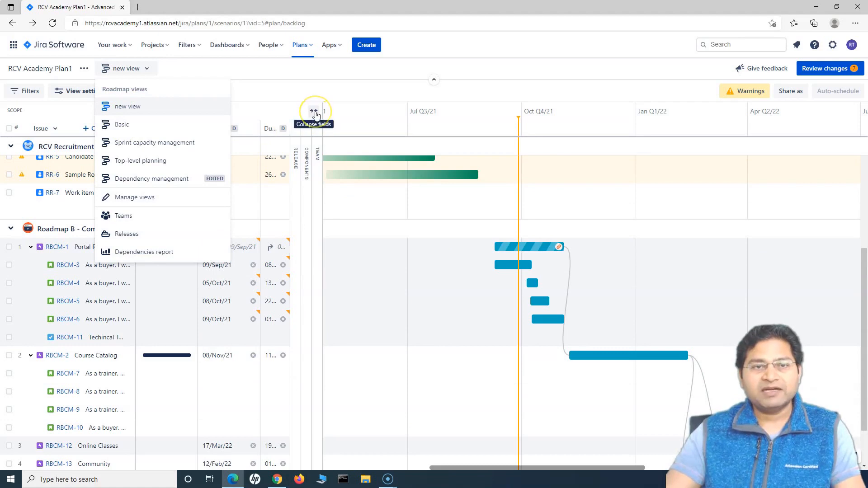
pyautogui.click(148, 162)
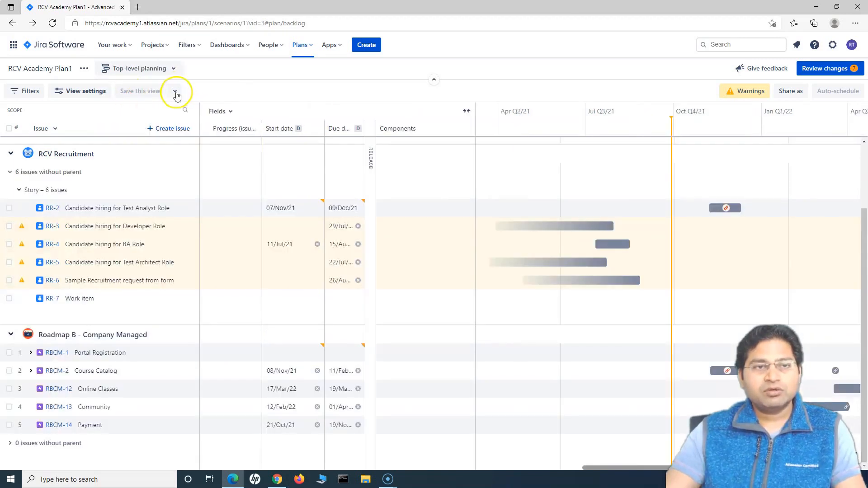
# Examine the save, discard and delete options of the Top-level planning view without deleting it.
pyautogui.click(175, 94)
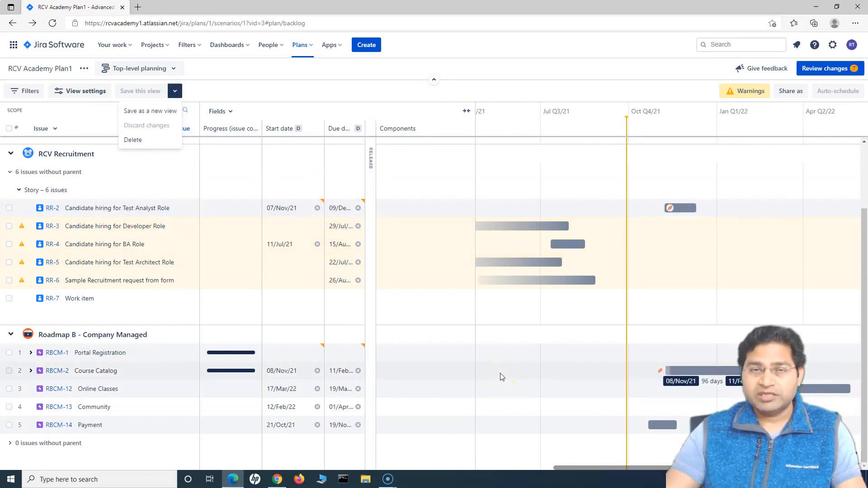
pyautogui.click(172, 87)
pyautogui.click(169, 91)
pyautogui.click(122, 143)
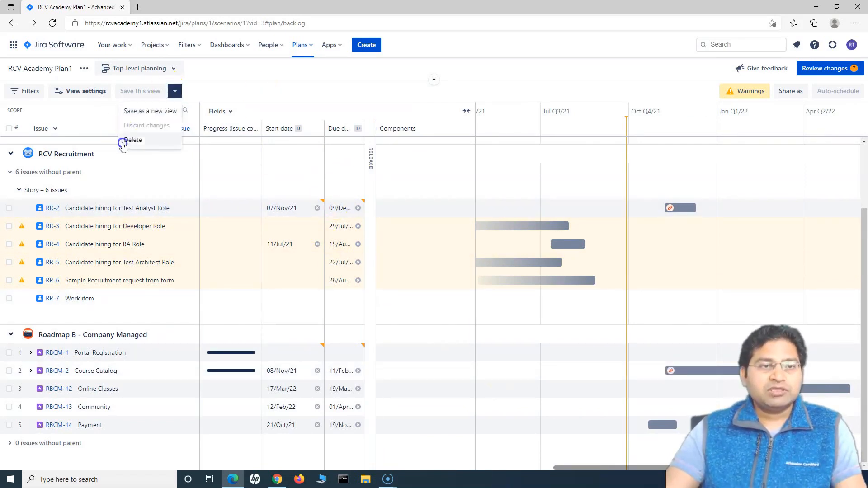
pyautogui.click(329, 94)
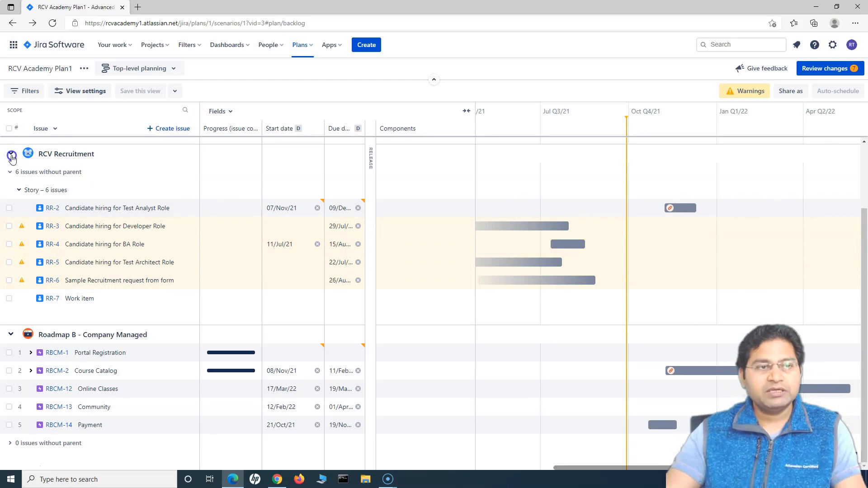
# Check the issue expand and collapse options, look through the bulk actions with all issues selected, and clear the selection.
pyautogui.click(47, 129)
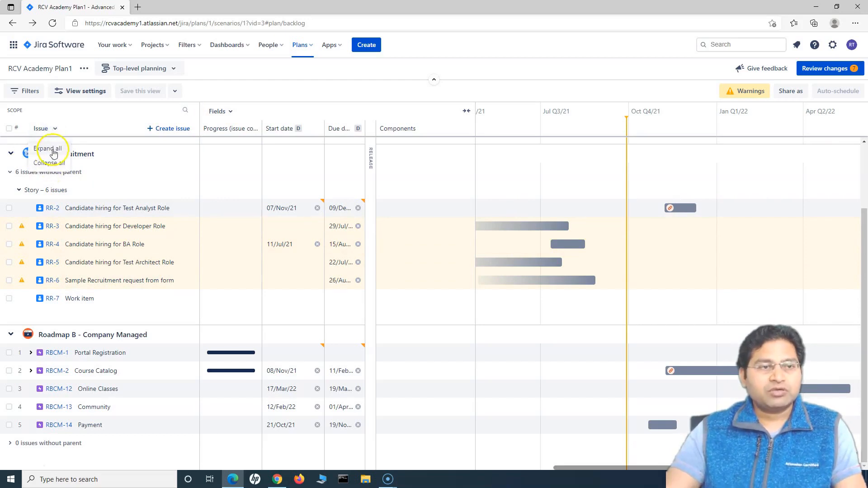
pyautogui.click(9, 128)
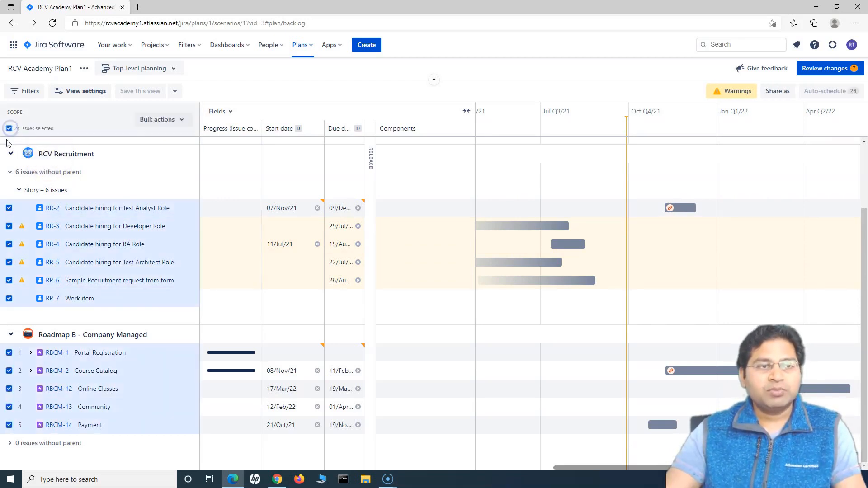
pyautogui.click(182, 120)
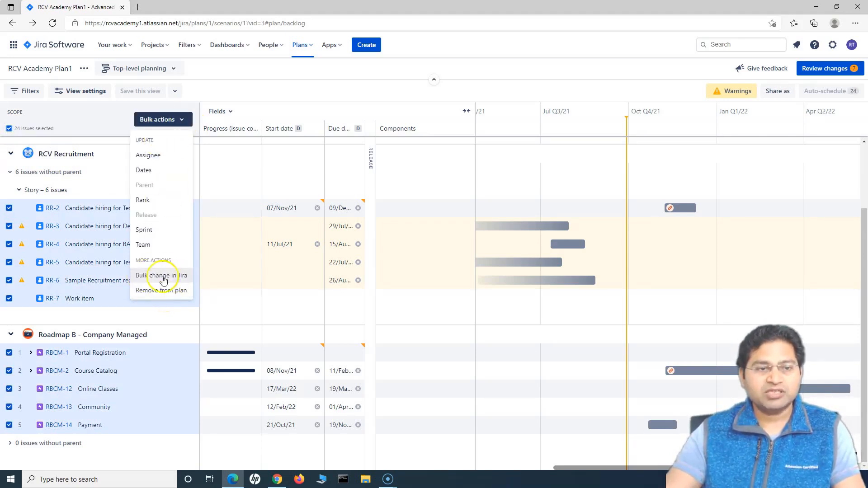
pyautogui.click(9, 128)
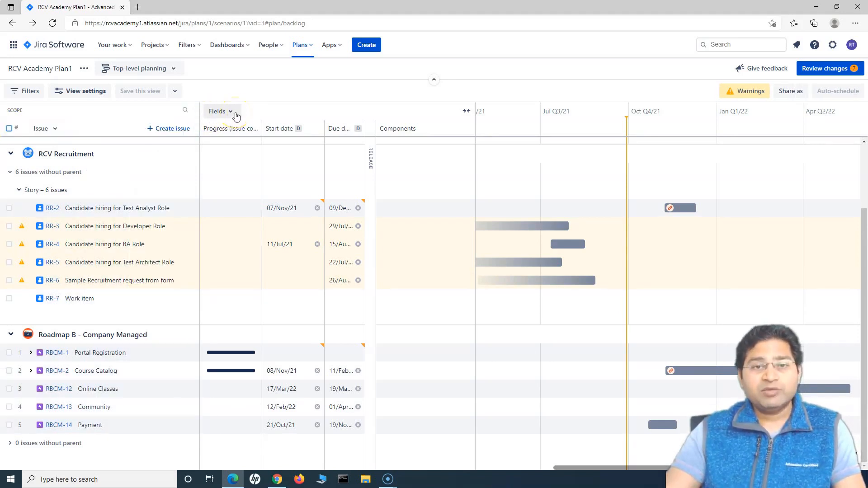
# Collapse and restore the whole fields section, and collapse the Components column.
pyautogui.click(467, 111)
pyautogui.click(207, 117)
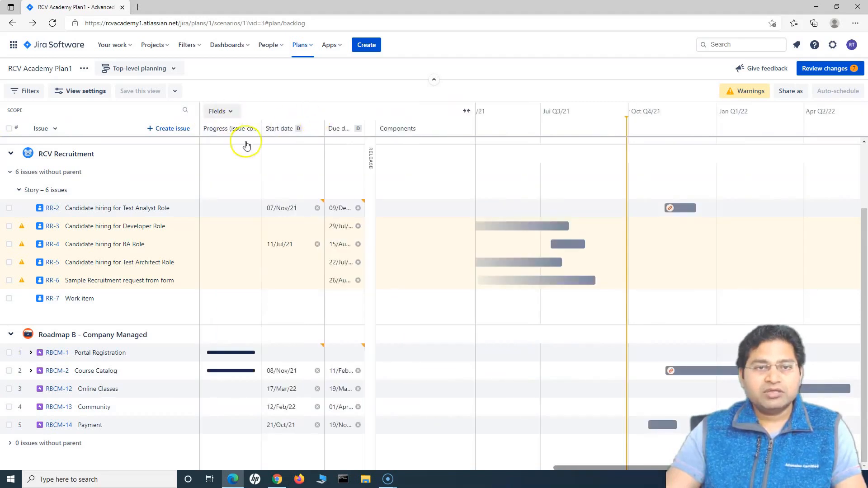
pyautogui.click(424, 132)
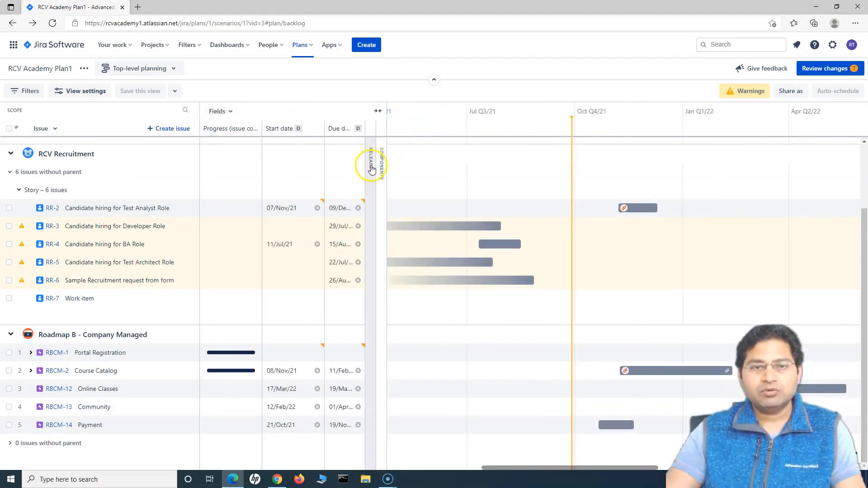
# Expand the Release and Components columns to check their choices for RR-2, and collapse both columns again.
pyautogui.click(371, 166)
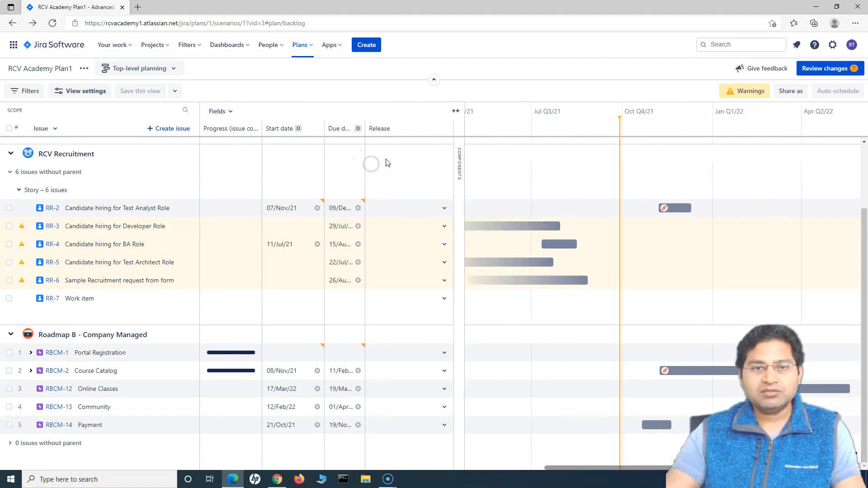
pyautogui.click(442, 209)
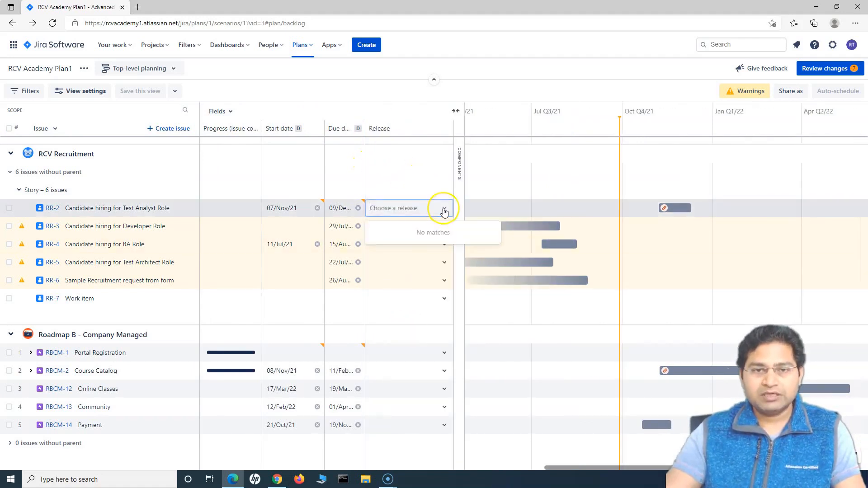
pyautogui.click(459, 120)
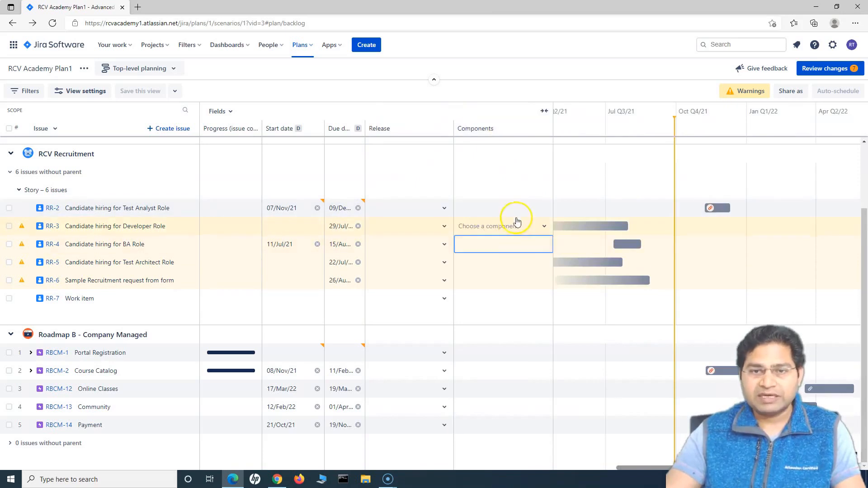
pyautogui.click(542, 208)
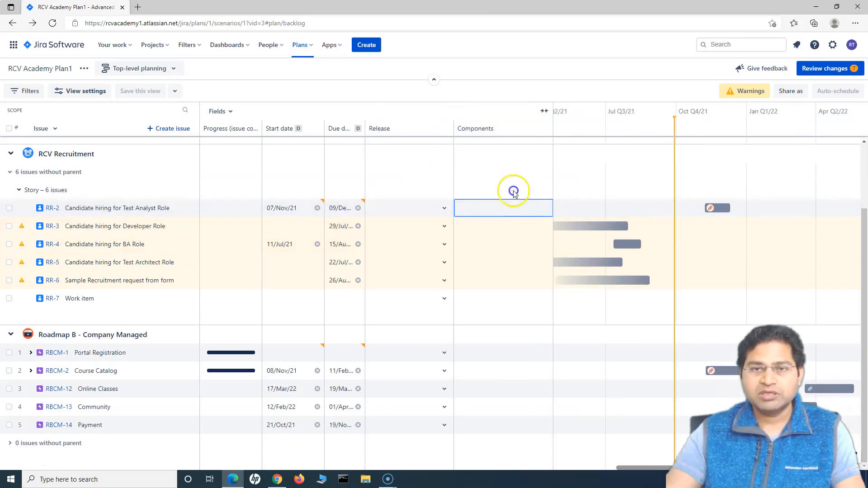
pyautogui.click(517, 127)
pyautogui.click(399, 130)
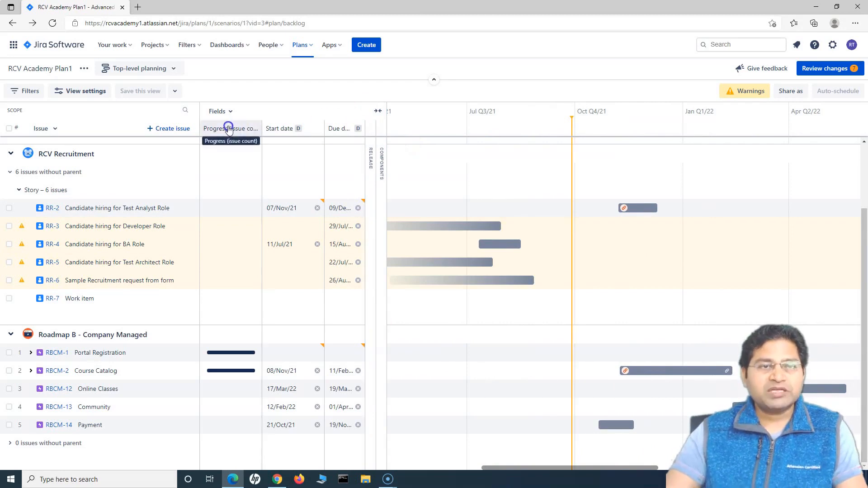
# Remove the Progress (issue count), Release and Components columns from the plan's displayed fields.
pyautogui.click(229, 112)
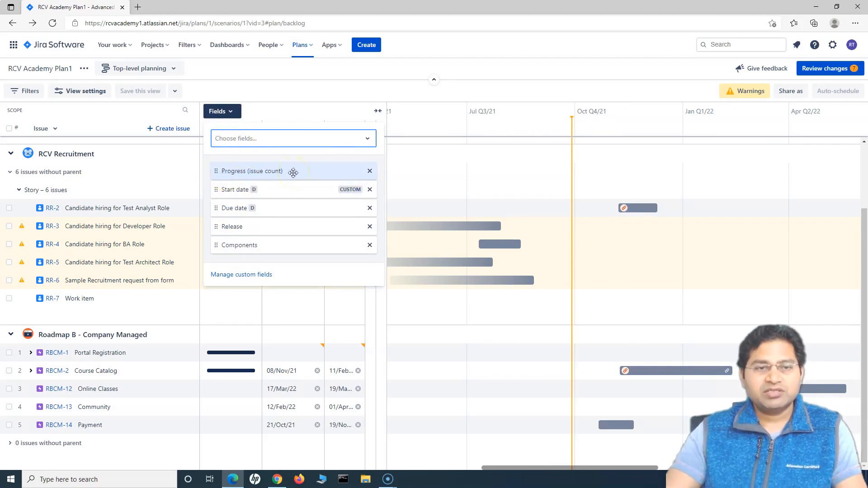
pyautogui.click(329, 91)
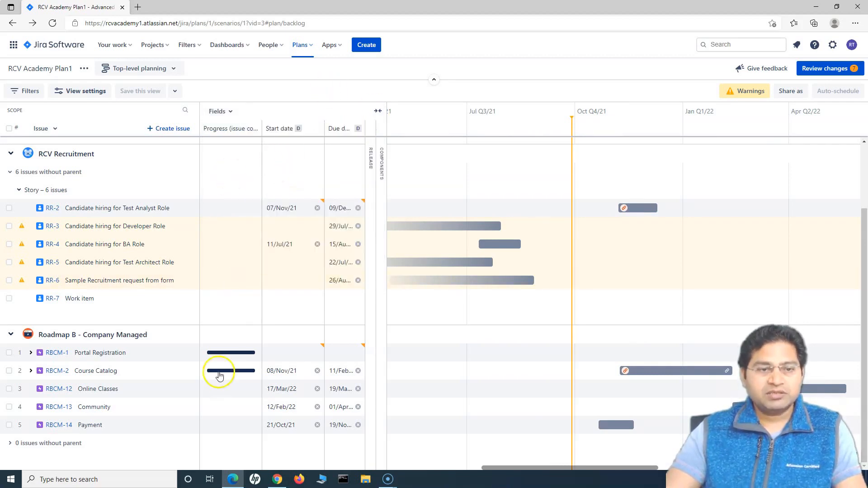
pyautogui.moveTo(224, 387)
pyautogui.click(223, 111)
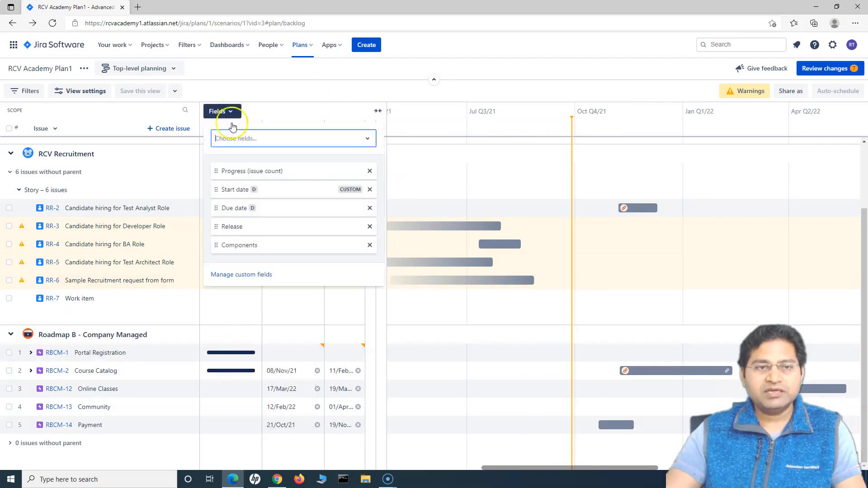
pyautogui.click(369, 171)
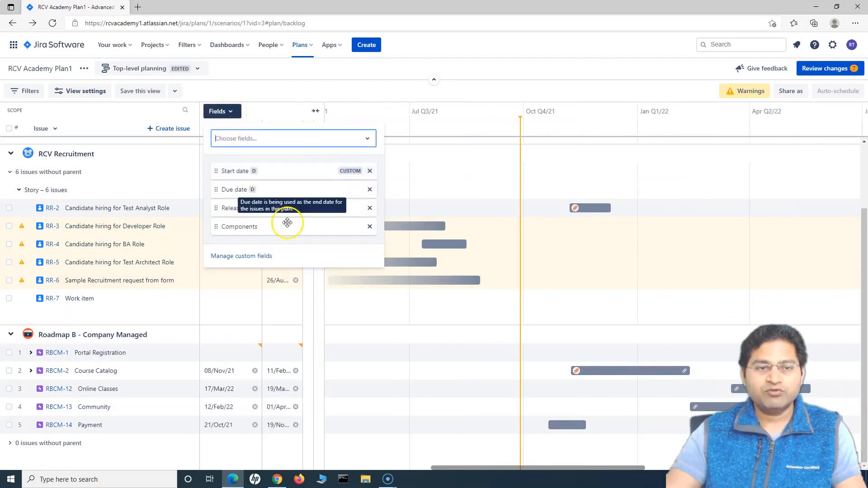
pyautogui.moveTo(256, 189)
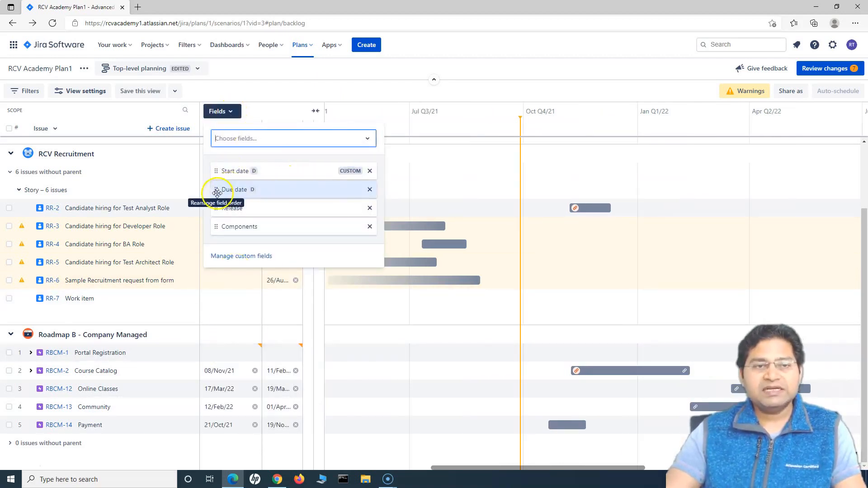
pyautogui.click(370, 208)
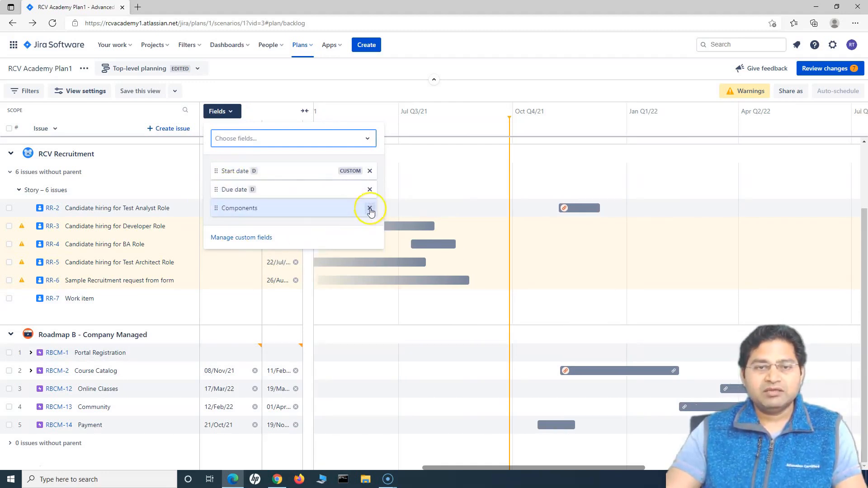
pyautogui.click(370, 209)
# Add the Dependencies field so the plan displays incoming and outgoing dependency columns.
pyautogui.click(248, 139)
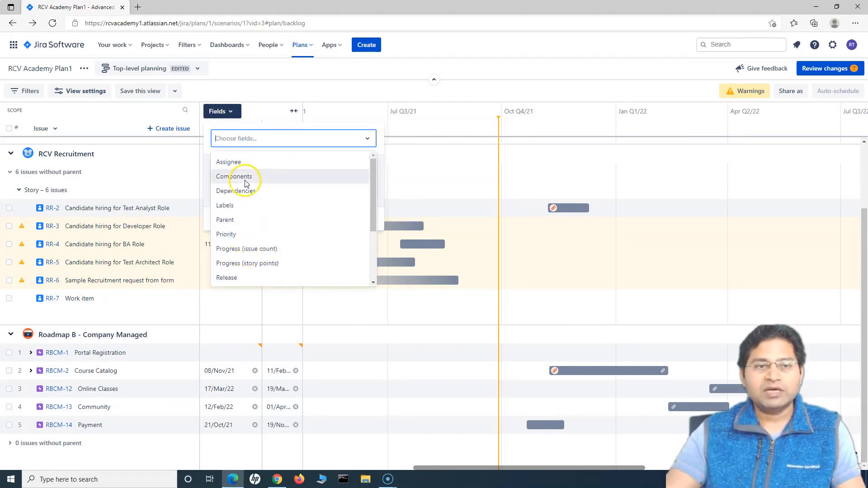
pyautogui.click(245, 191)
pyautogui.click(337, 92)
pyautogui.click(365, 188)
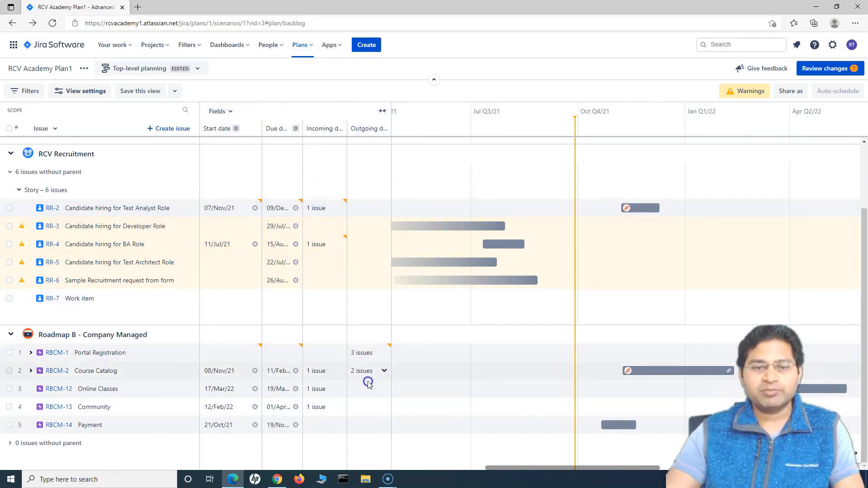
# Examine the outgoing dependencies of RBCM-1 Portal Registration, including their types, linked issues and statuses.
pyautogui.click(337, 340)
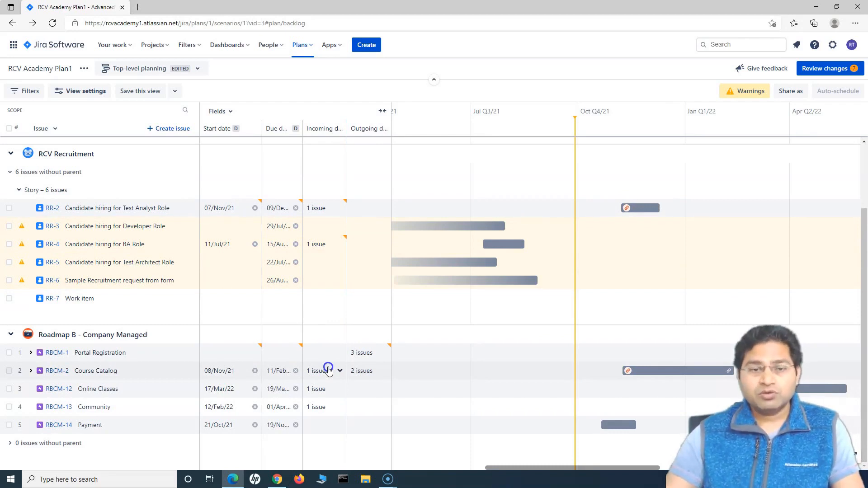
pyautogui.click(363, 353)
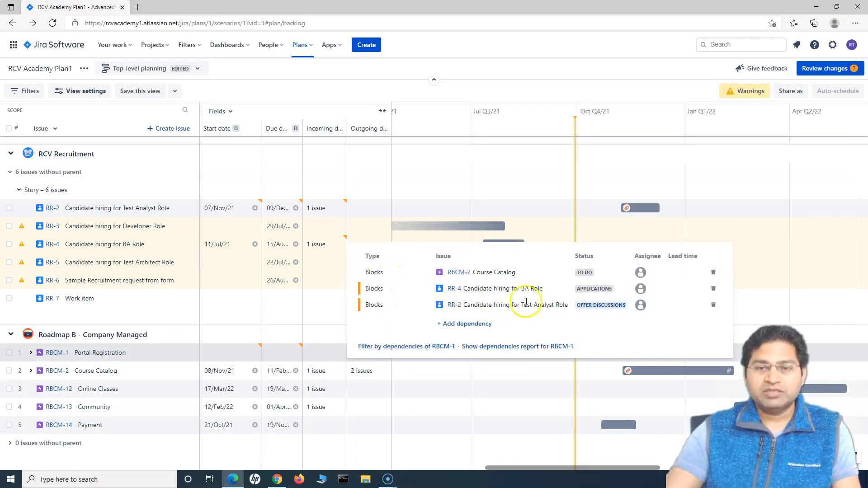
pyautogui.click(357, 356)
pyautogui.click(370, 356)
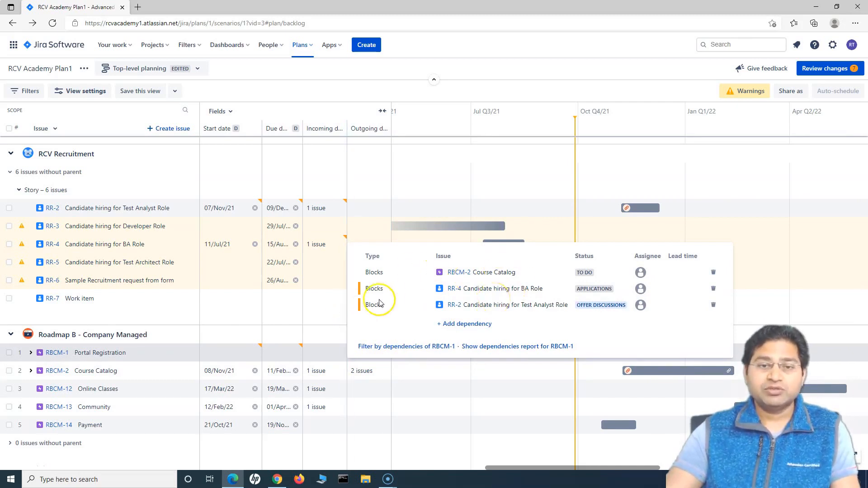
pyautogui.click(322, 308)
pyautogui.moveTo(333, 307)
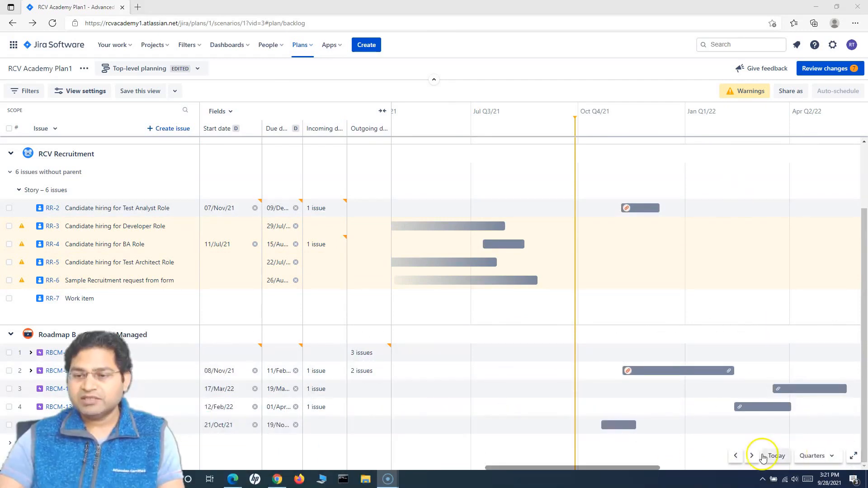
# Show the roadmap in full screen, check the timeline scale choices, and bring the timeline to today.
pyautogui.click(855, 456)
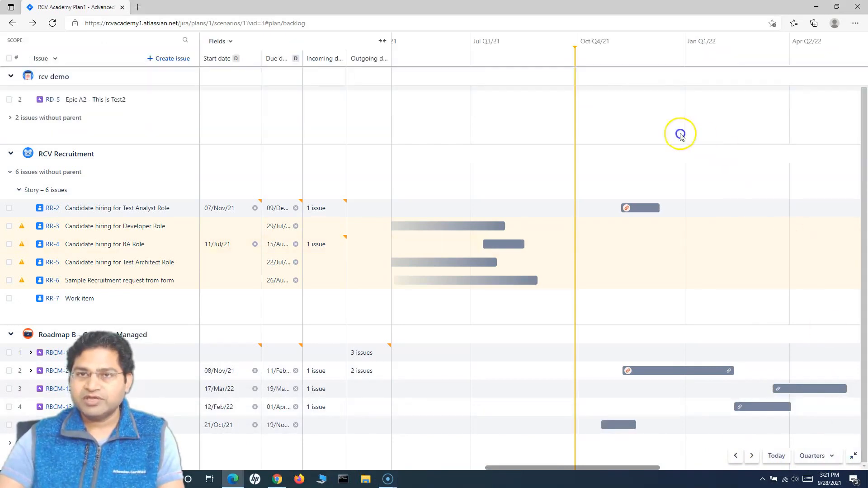
pyautogui.moveTo(498, 254)
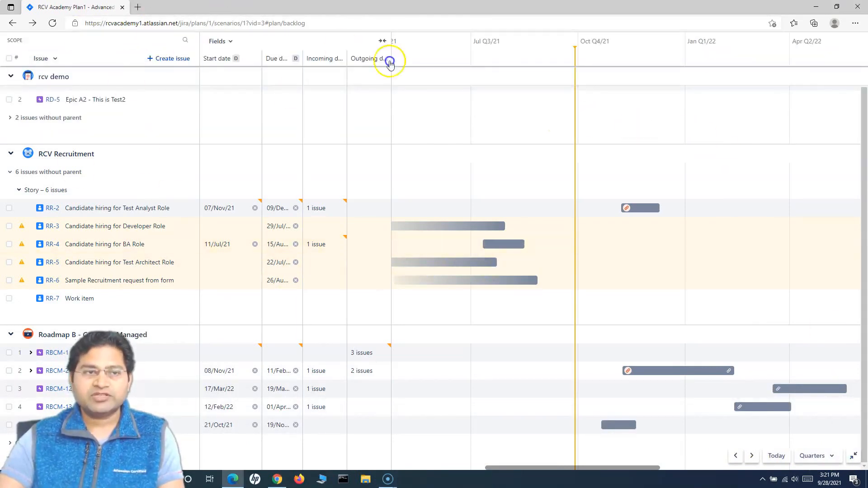
pyautogui.click(833, 456)
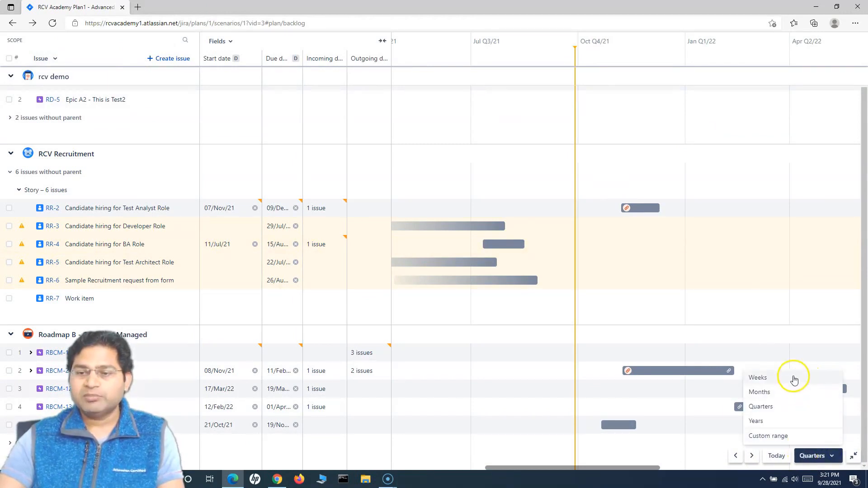
pyautogui.click(777, 458)
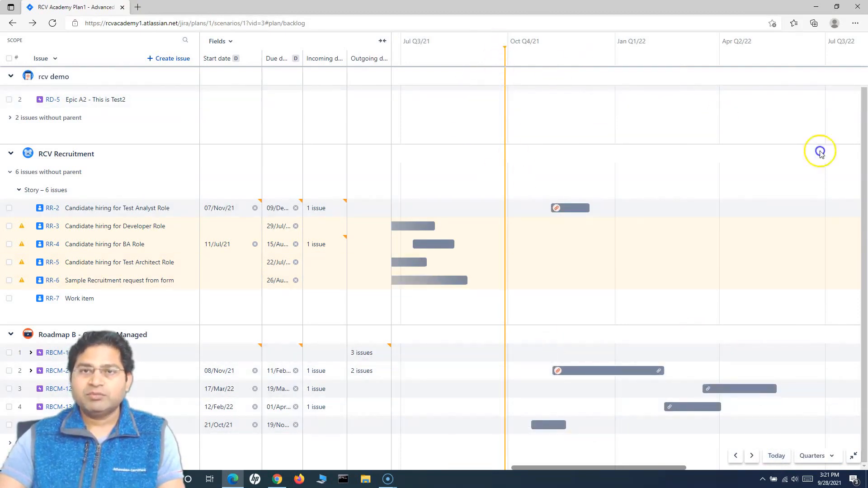
# Exit the full-screen roadmap and check the timeline scale choices again, keeping Quarters.
pyautogui.click(831, 456)
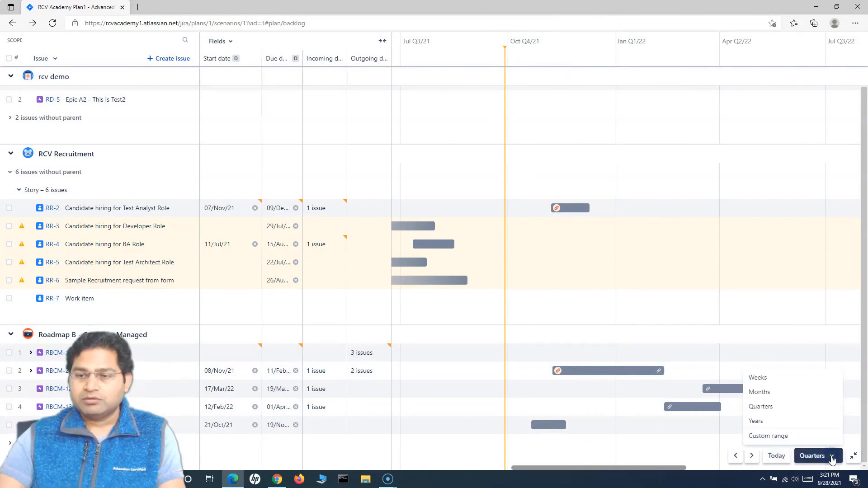
pyautogui.click(832, 457)
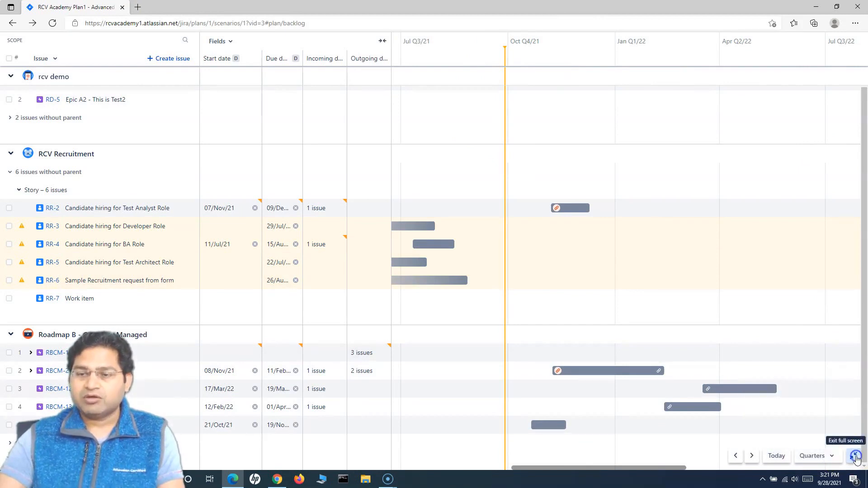
pyautogui.click(853, 455)
pyautogui.click(830, 460)
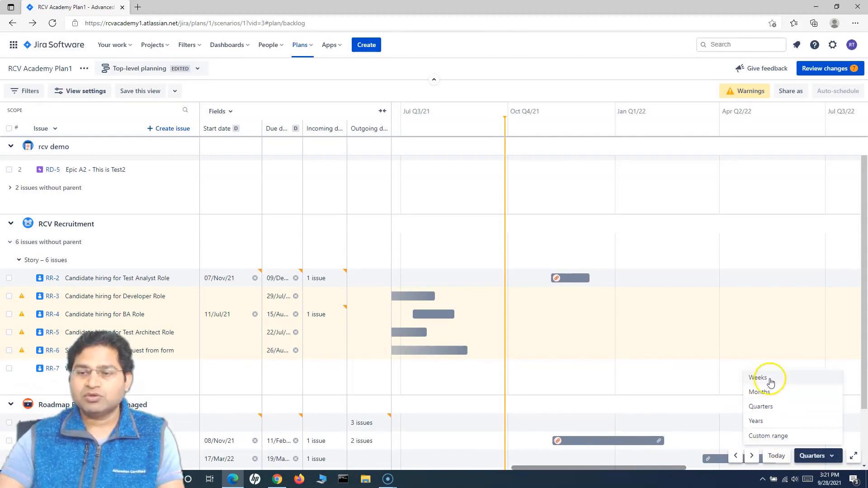
pyautogui.click(607, 89)
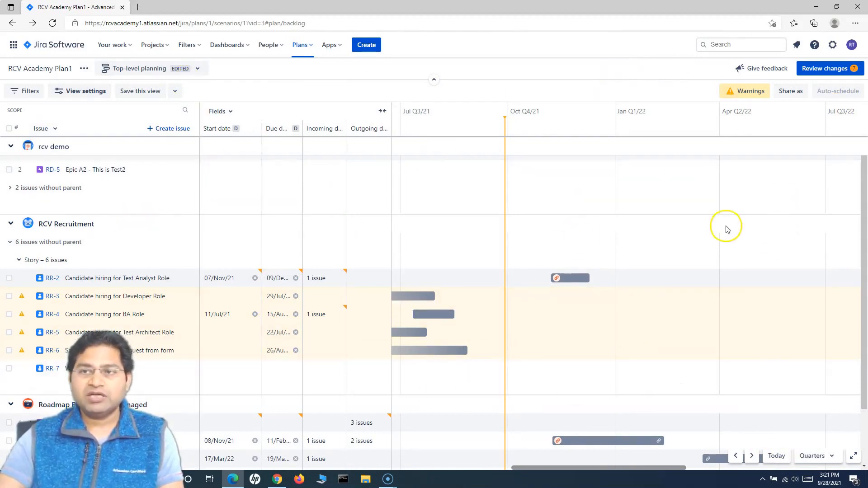
# Examine the Link, Confluence, Embed and CSV options for sharing the plan, and close the dialog without sharing or exporting.
pyautogui.click(789, 92)
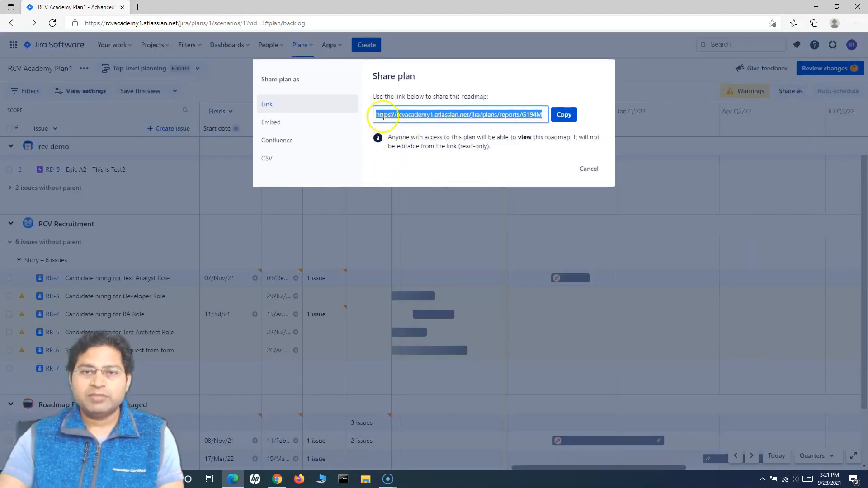
pyautogui.click(587, 168)
pyautogui.click(790, 92)
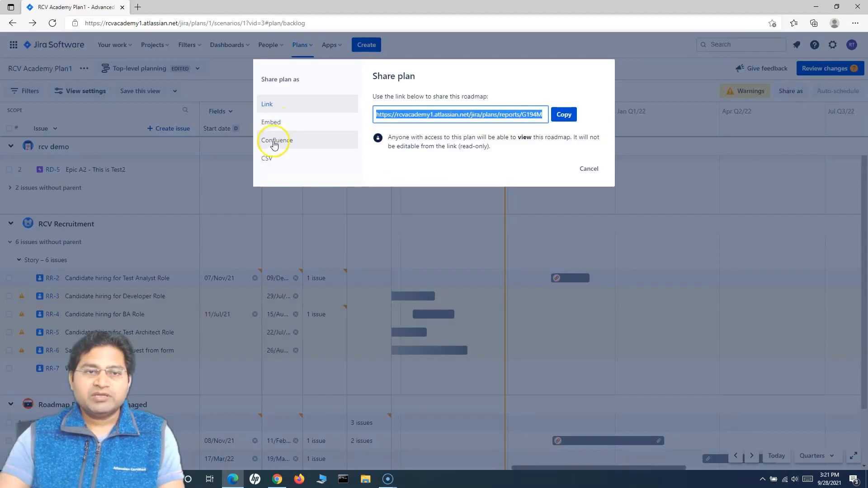
pyautogui.click(273, 140)
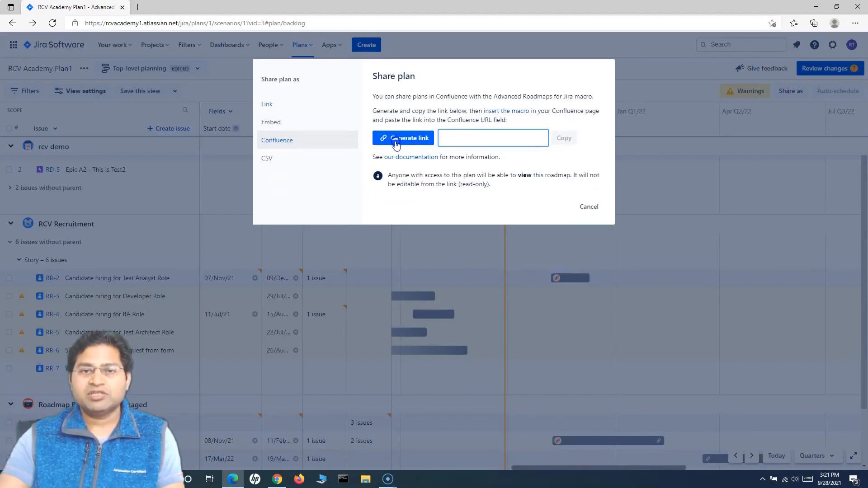
pyautogui.click(419, 142)
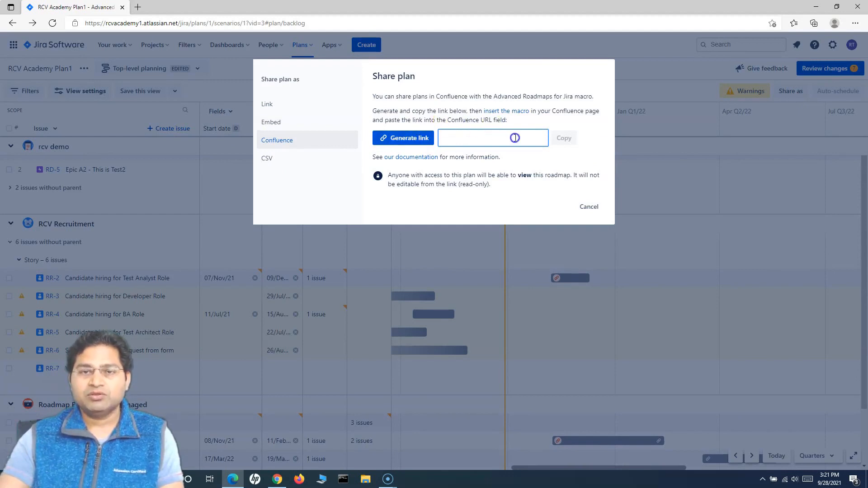
pyautogui.click(315, 129)
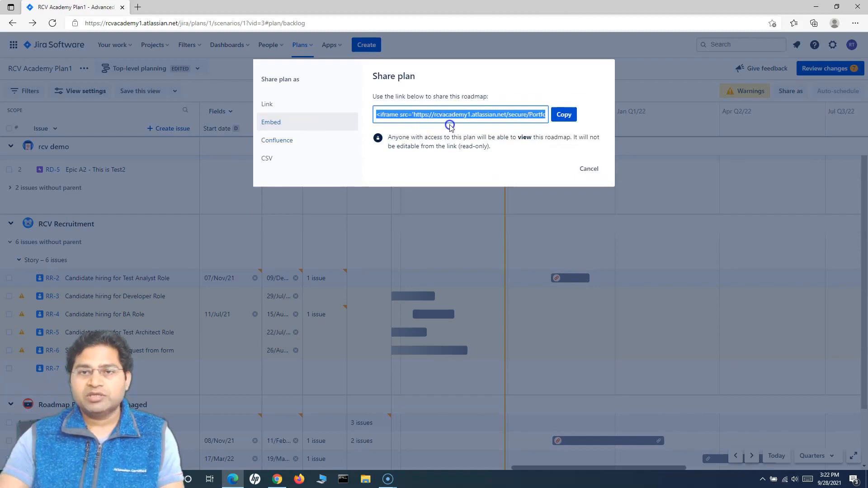
pyautogui.click(294, 163)
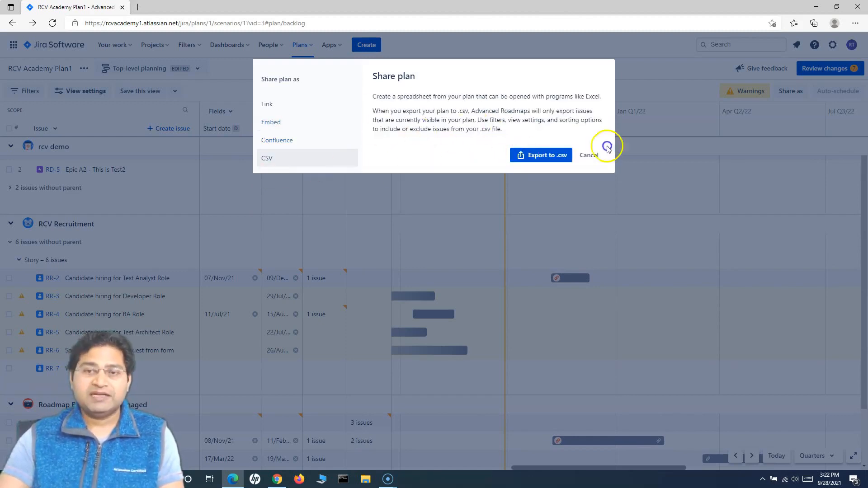
pyautogui.click(587, 155)
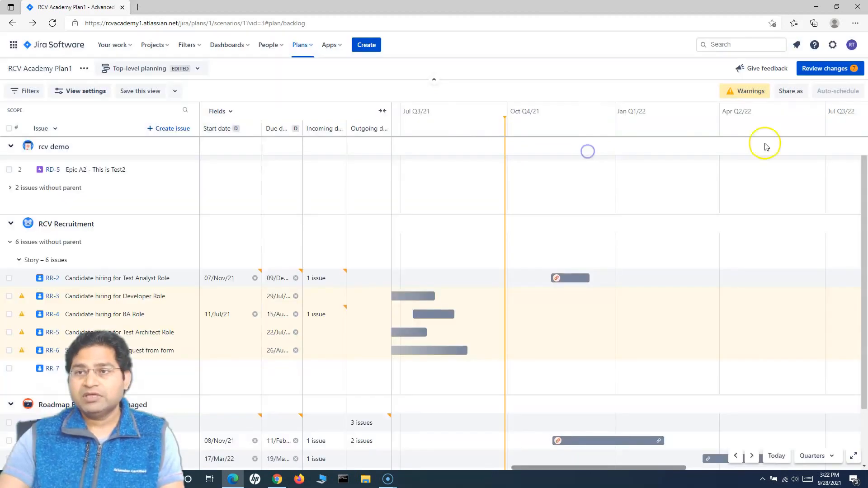
# Examine the warning types and their affected issues in the Warning center without changing any setting.
pyautogui.click(749, 91)
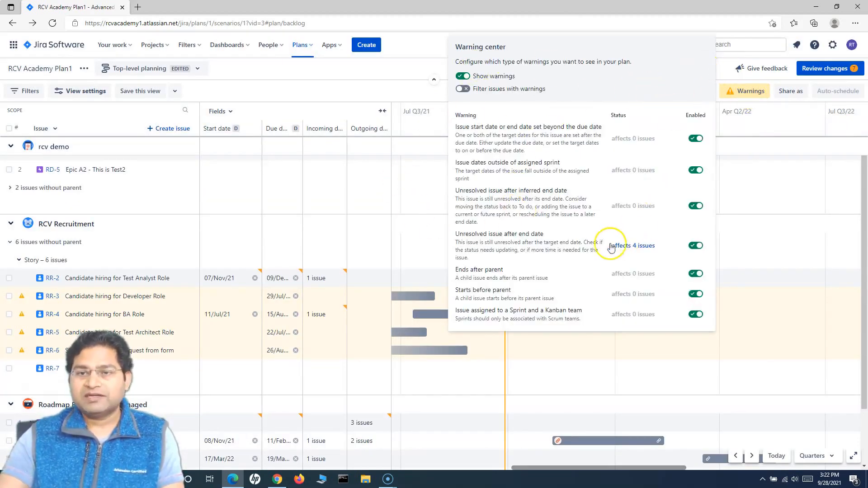
pyautogui.click(722, 73)
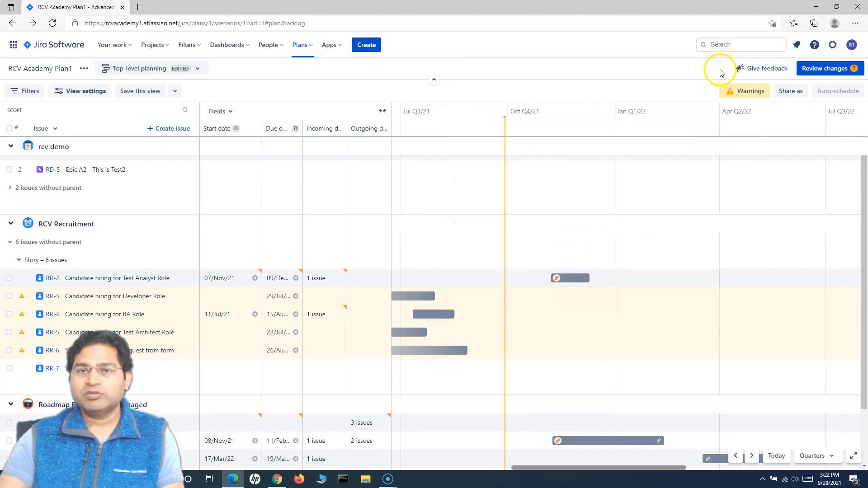
# Review the plan's pending changes and save all the selected changes in Jira.
pyautogui.click(825, 70)
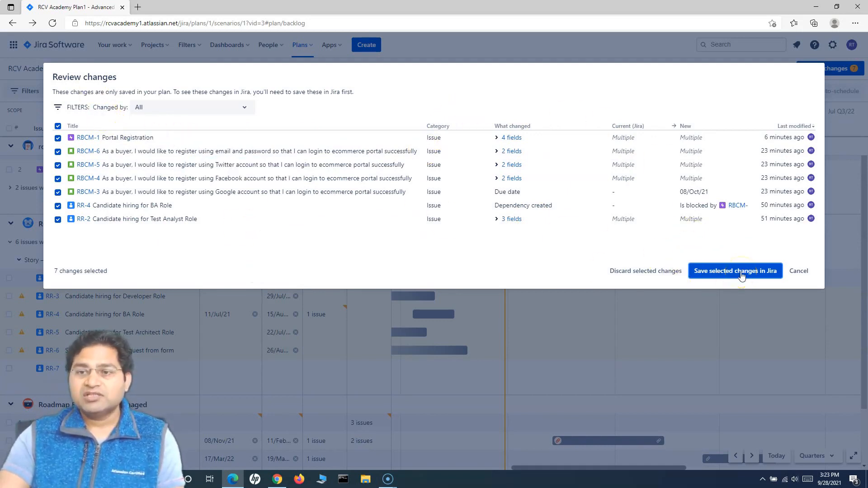
pyautogui.click(795, 273)
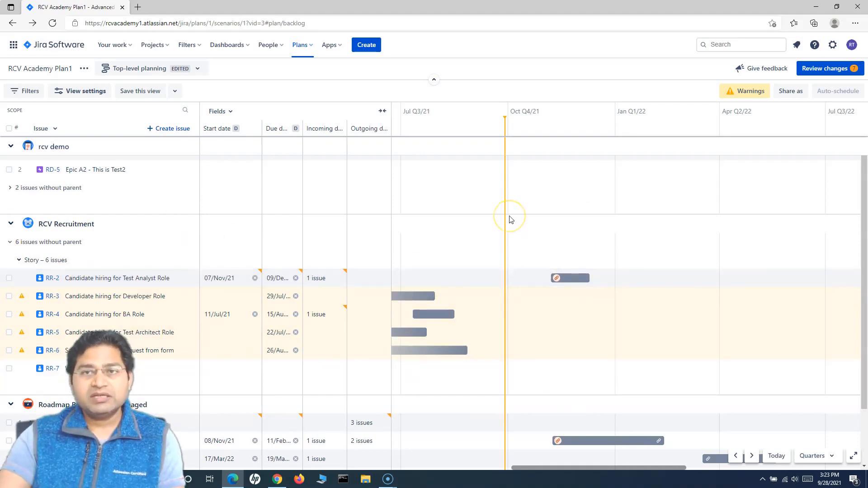
pyautogui.click(816, 68)
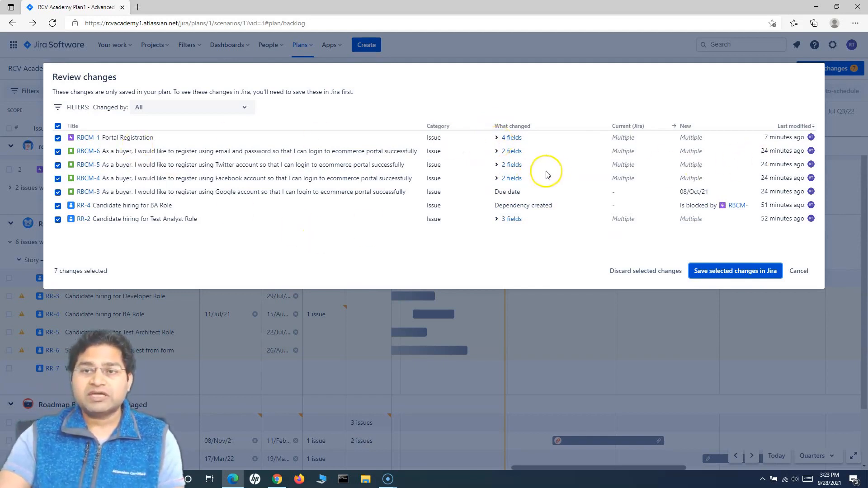
pyautogui.click(749, 271)
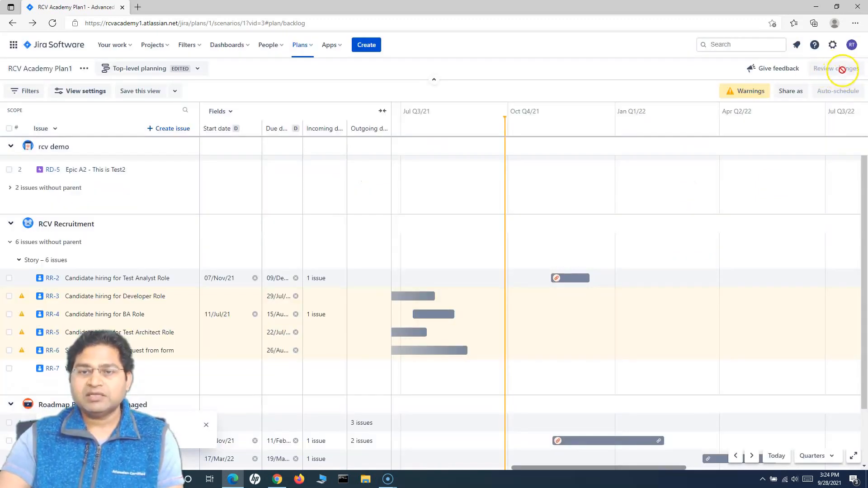
# Extend the RR-3 schedule bar on the timeline so its due date becomes 31/Aug.
pyautogui.moveTo(413, 297); pyautogui.dragTo(473, 296)
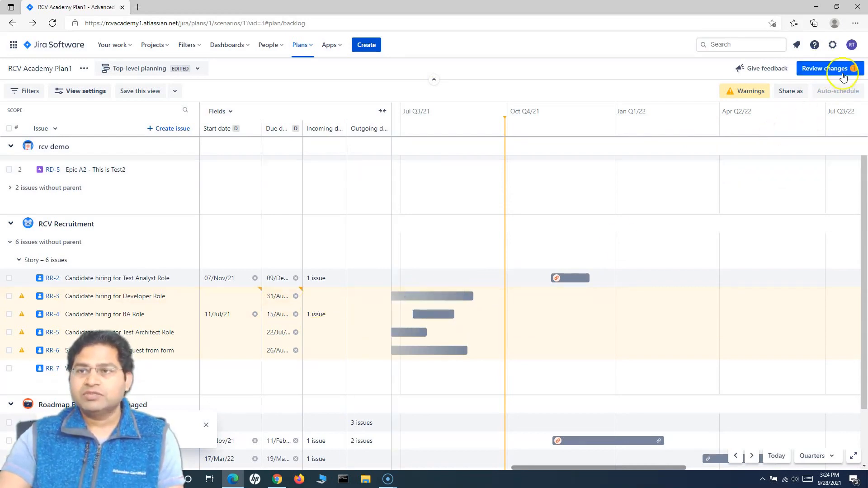